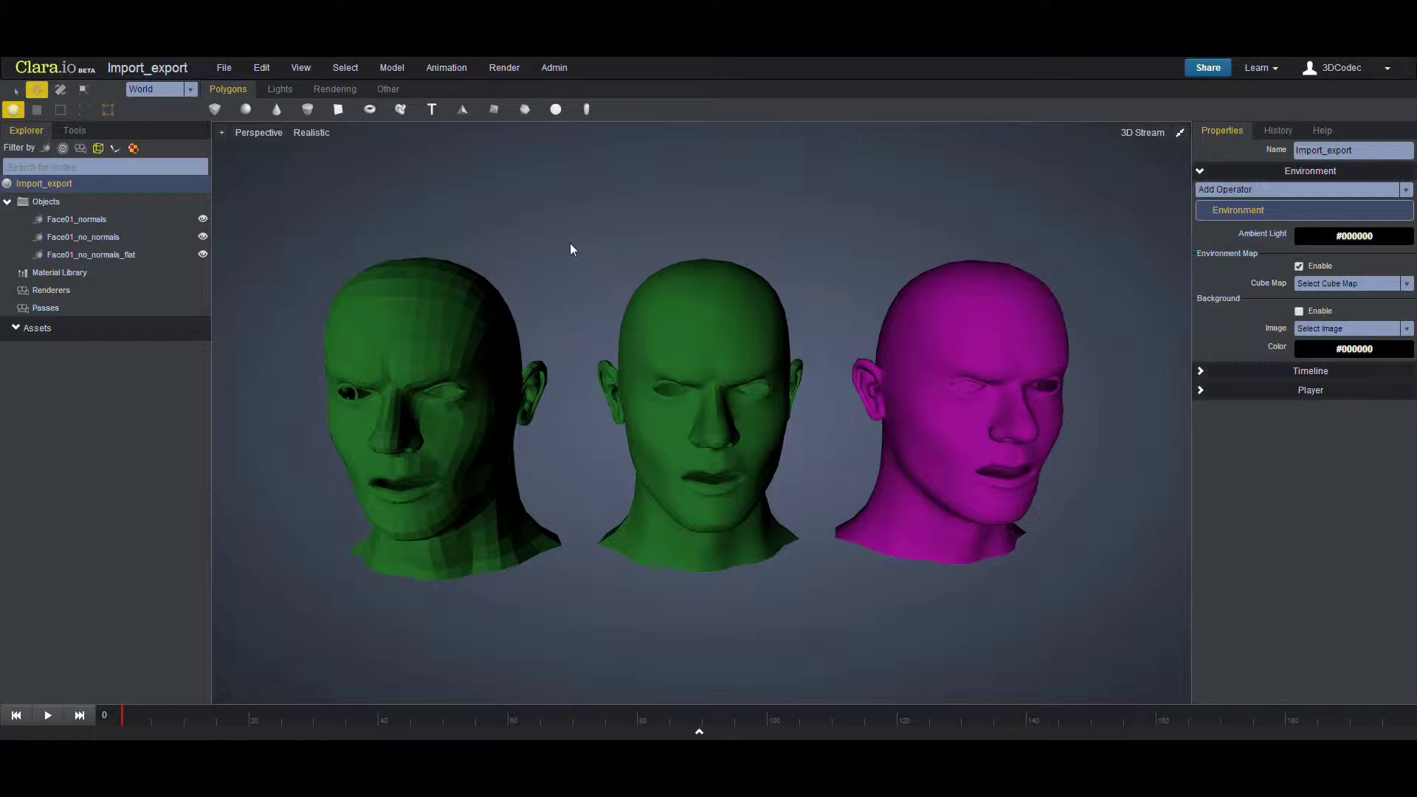
Inspect the shading of the purple Face01_normals head up close and compare it with the smooth green head.
{"action": "scroll", "coordinate": [567, 282], "scroll_direction": "up", "scroll_amount": 3}
{"action": "scroll", "coordinate": [567, 282], "scroll_direction": "down", "scroll_amount": 2}
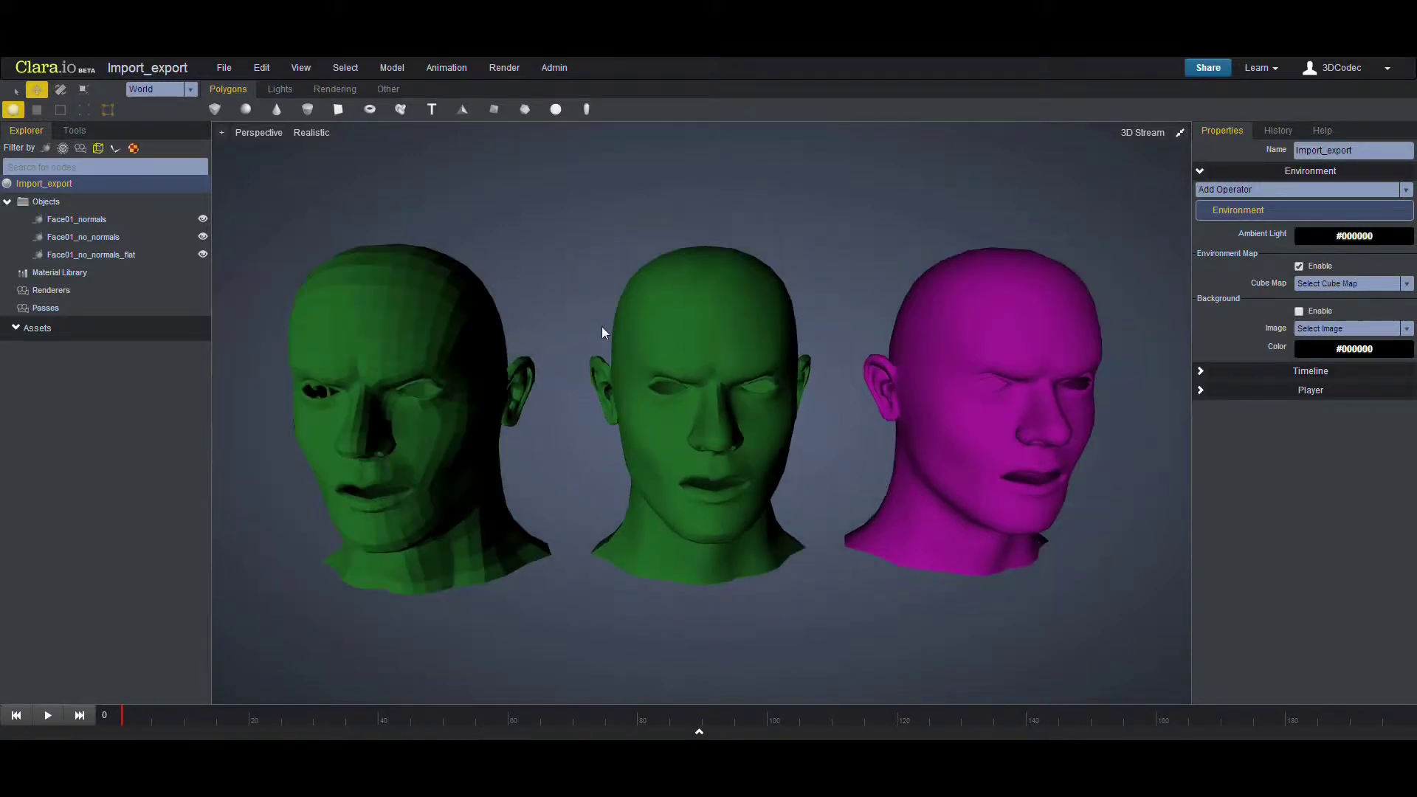
{"action": "middle_click_drag", "start_coordinate": [572, 341], "coordinate": [559, 347]}
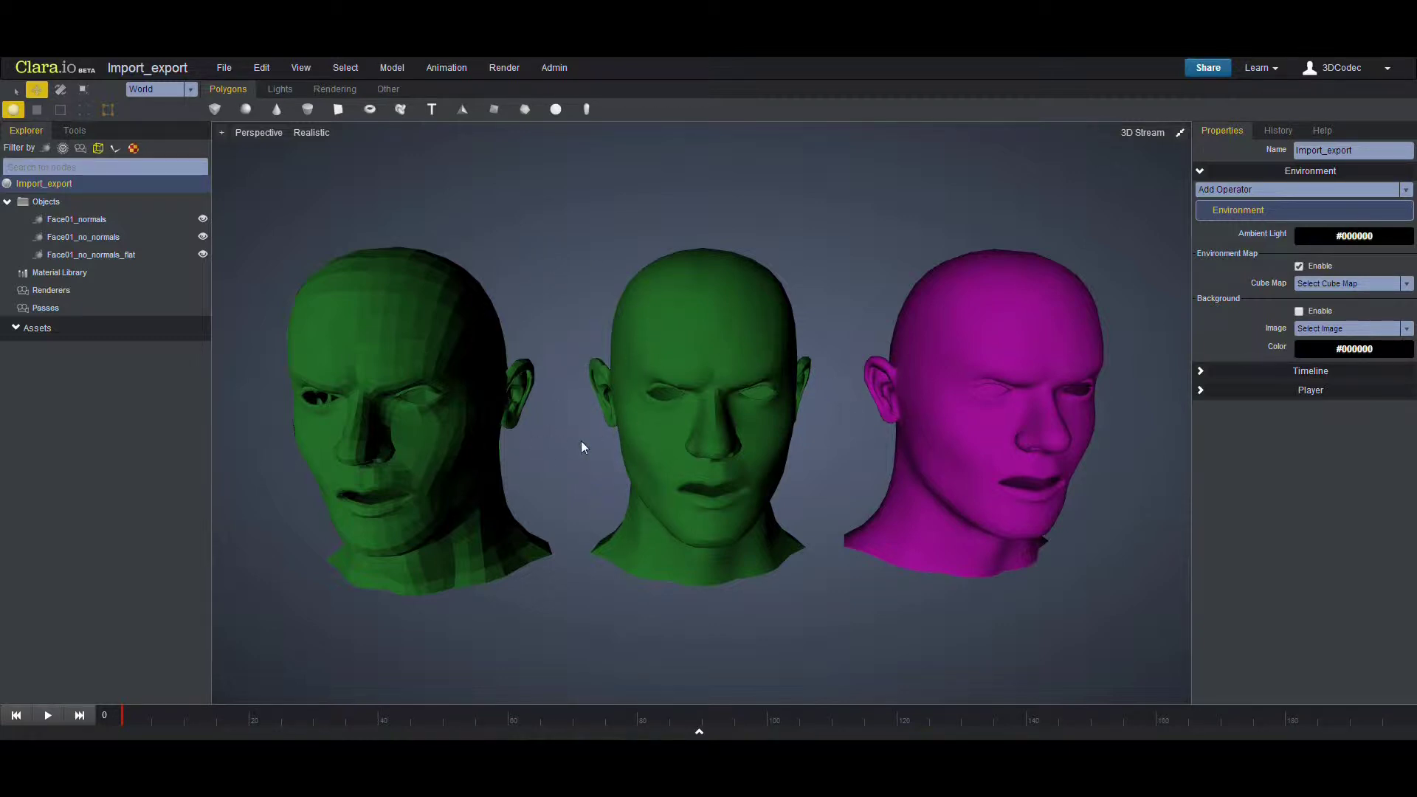
{"action": "left_click", "coordinate": [980, 361]}
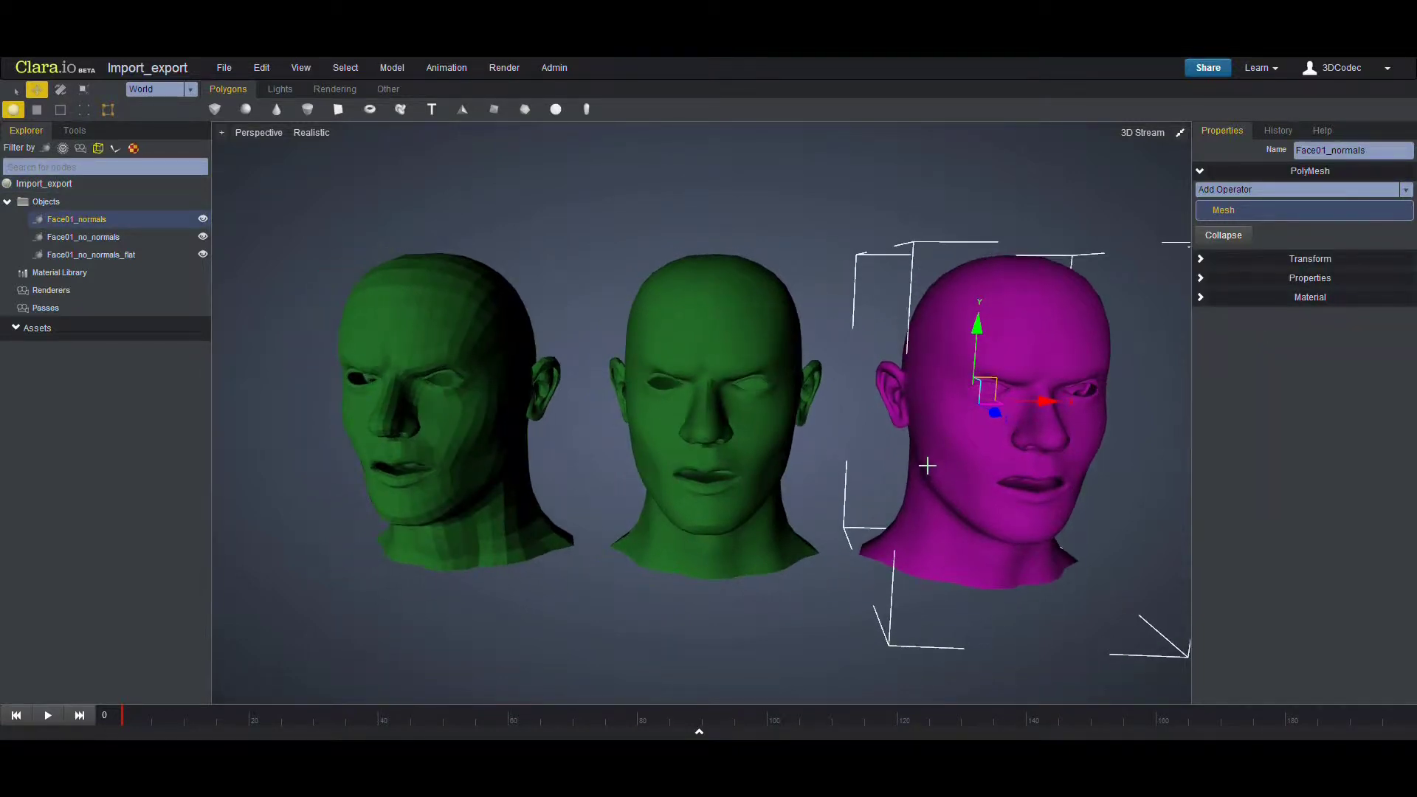
{"action": "middle_click_drag", "start_coordinate": [964, 469], "coordinate": [858, 477]}
{"action": "scroll", "coordinate": [913, 466], "scroll_direction": "up", "scroll_amount": 5}
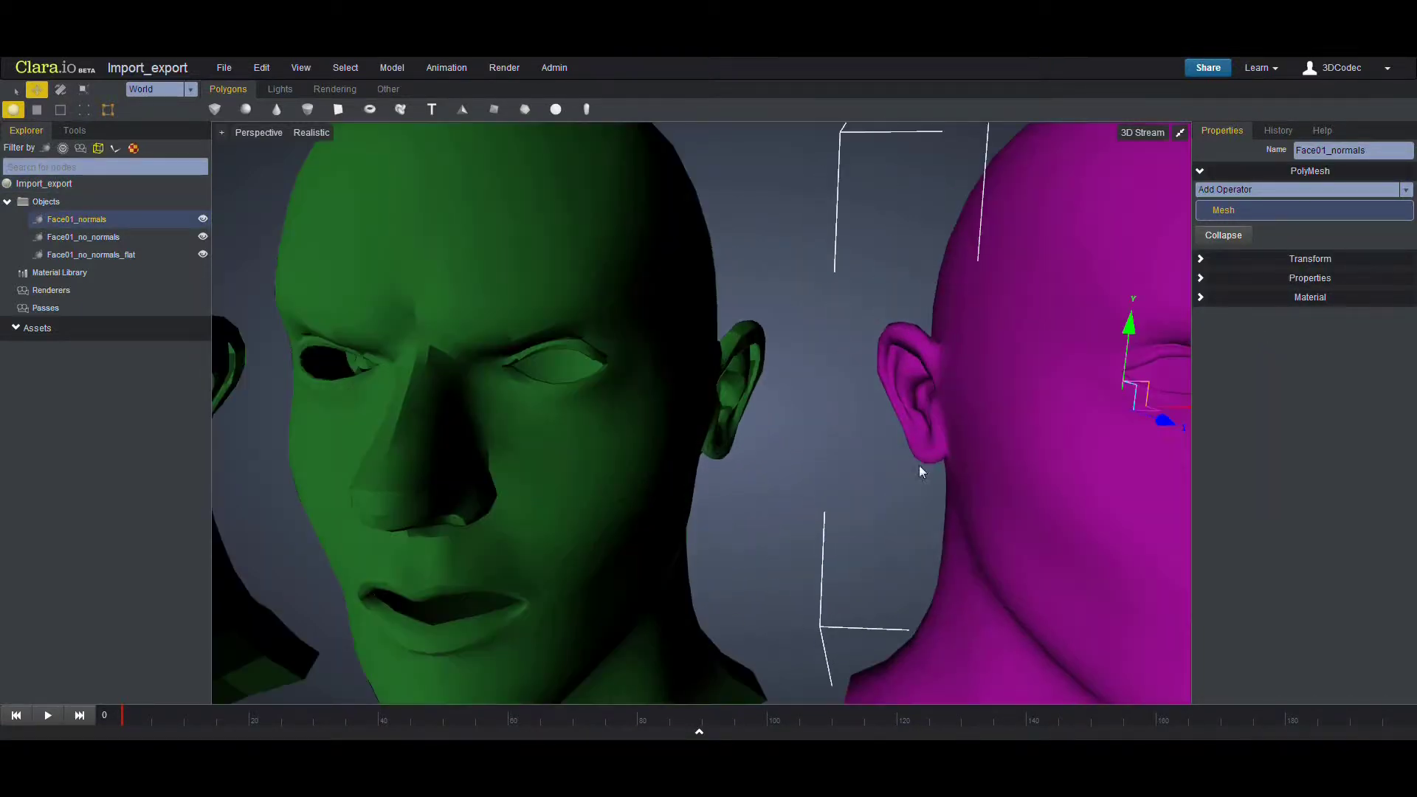
{"action": "middle_click_drag", "start_coordinate": [968, 458], "coordinate": [636, 357]}
{"action": "middle_click_drag", "start_coordinate": [580, 301], "coordinate": [631, 348]}
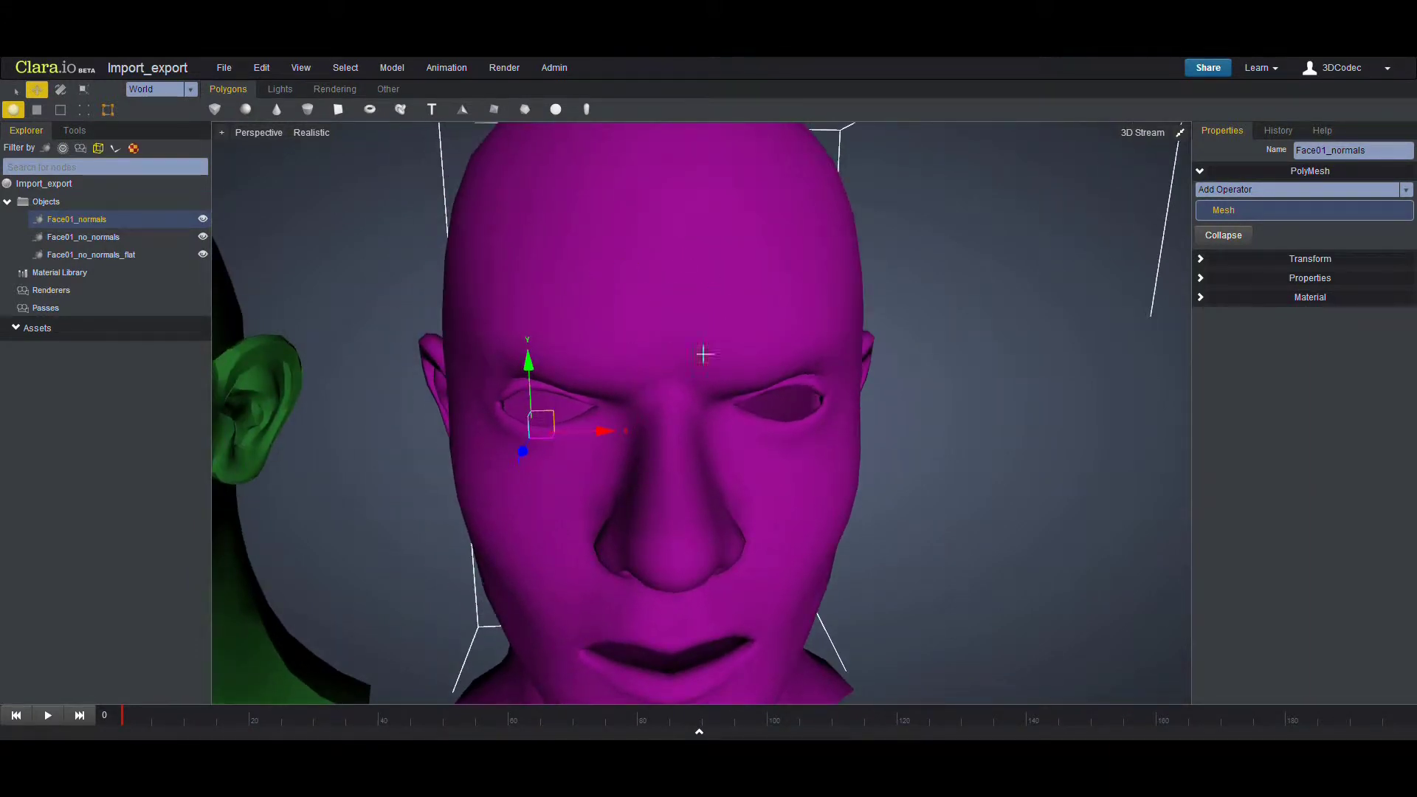
{"action": "middle_click_drag", "start_coordinate": [660, 487], "coordinate": [874, 429]}
{"action": "middle_click_drag", "start_coordinate": [487, 395], "coordinate": [765, 408]}
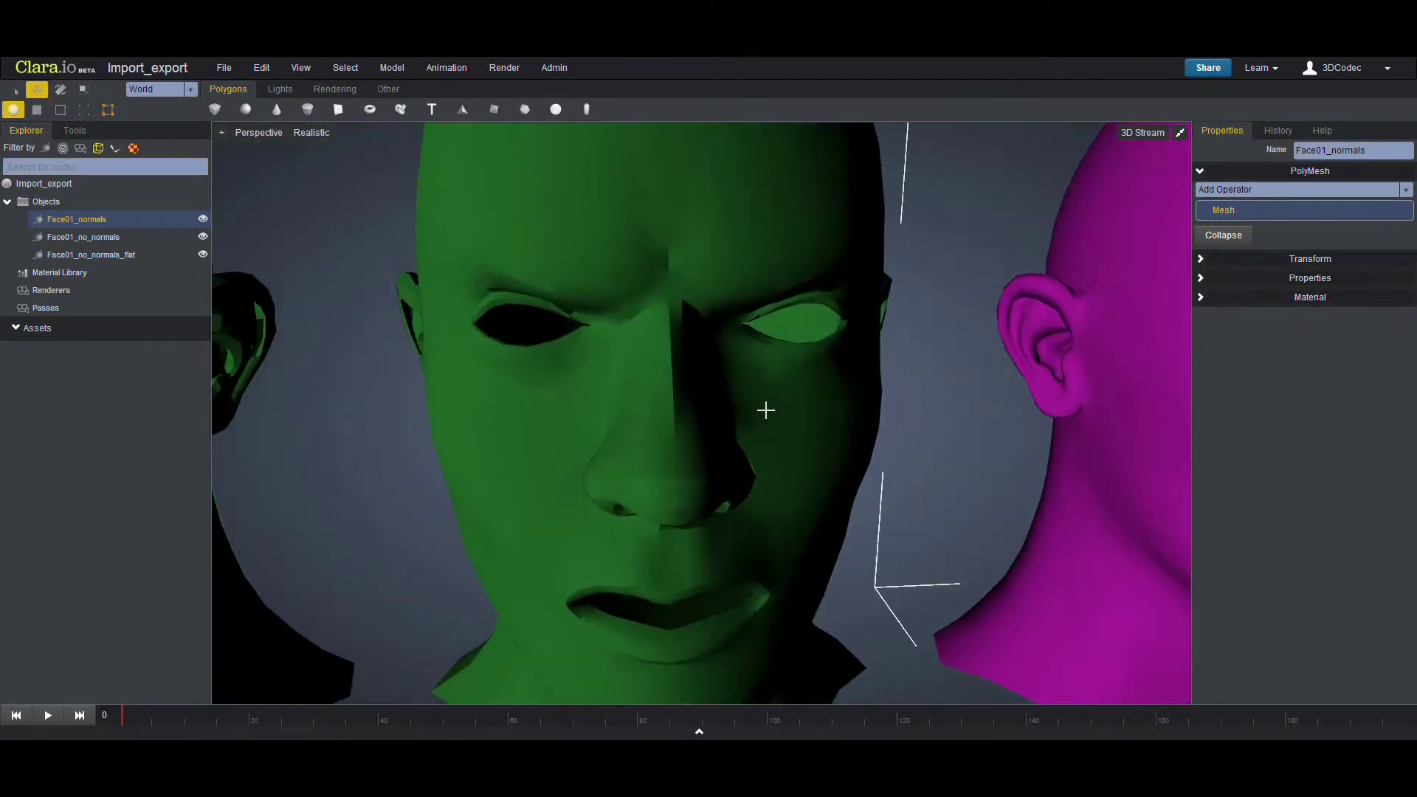
Select the faceted Face01_no_normals_flat head, examine its flat shading from several angles, and clear the selection.
{"action": "scroll", "coordinate": [714, 408], "scroll_direction": "down", "scroll_amount": 2}
{"action": "scroll", "coordinate": [714, 408], "scroll_direction": "down", "scroll_amount": 3}
{"action": "middle_click_drag", "start_coordinate": [635, 418], "coordinate": [841, 411]}
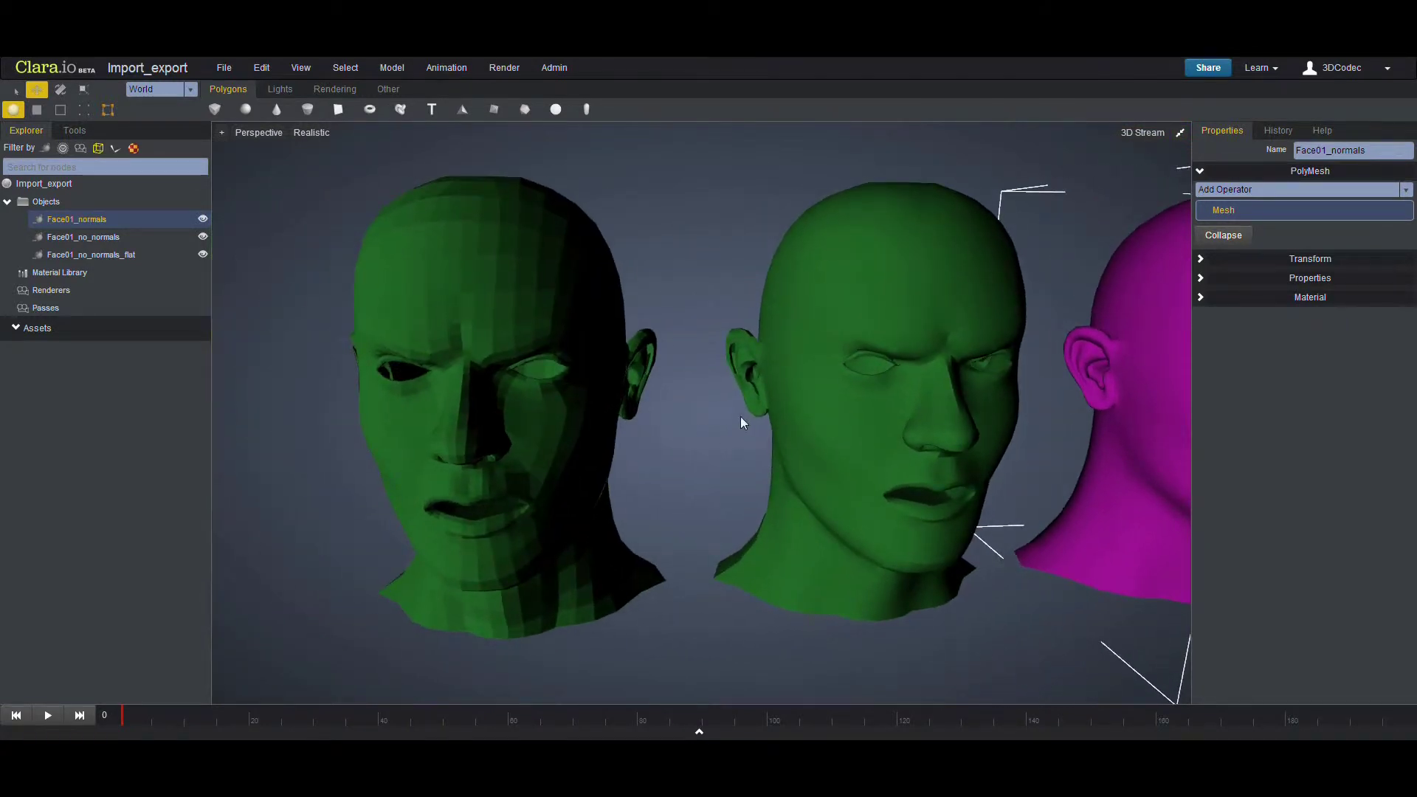
{"action": "scroll", "coordinate": [737, 424], "scroll_direction": "up", "scroll_amount": 3}
{"action": "scroll", "coordinate": [582, 447], "scroll_direction": "up", "scroll_amount": 2}
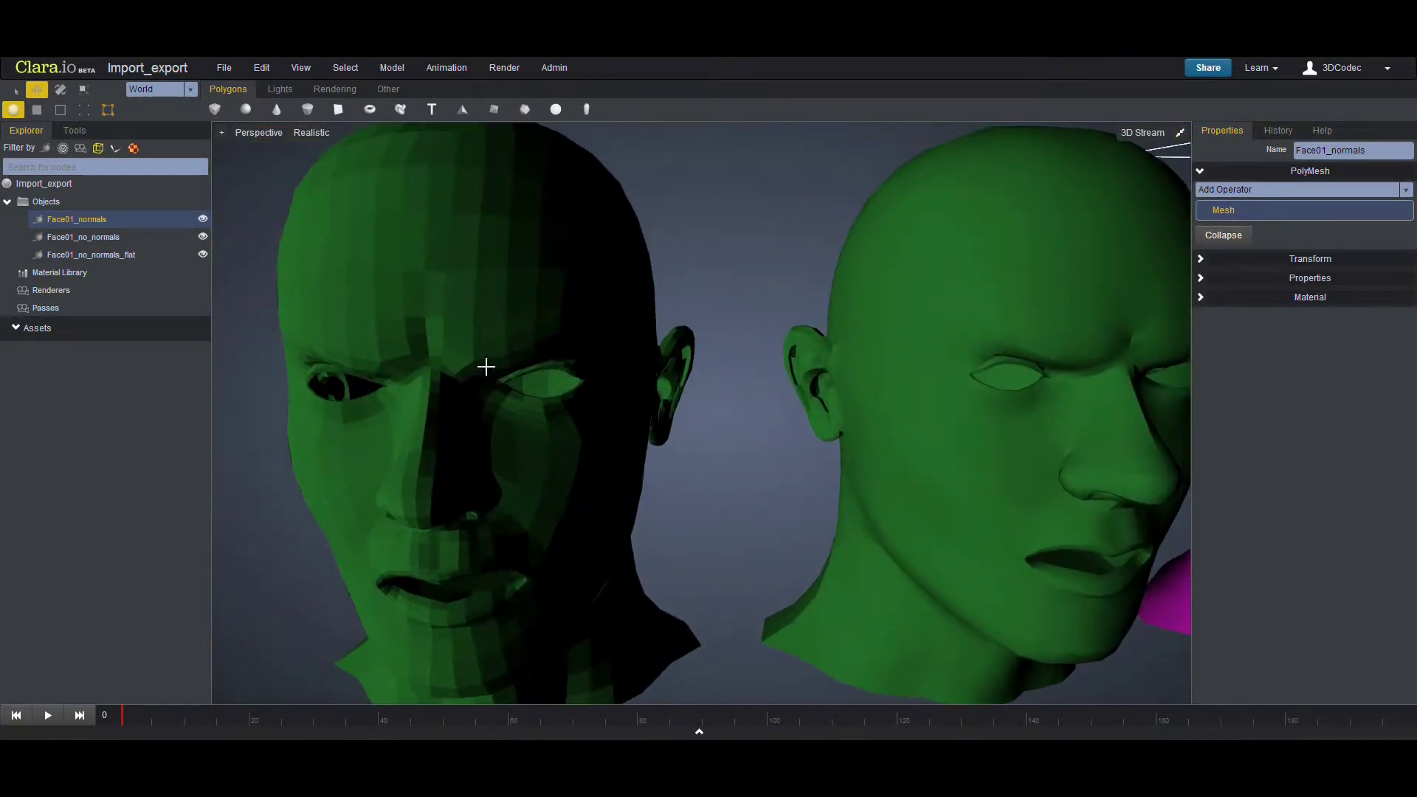
{"action": "left_click", "coordinate": [475, 377]}
{"action": "middle_click_drag", "start_coordinate": [471, 490], "coordinate": [653, 449]}
{"action": "mouse_move", "coordinate": [653, 449]}
{"action": "right_mouse_down"}
{"action": "mouse_move", "coordinate": [692, 430]}
{"action": "mouse_move", "coordinate": [777, 437]}
{"action": "mouse_move", "coordinate": [701, 445]}
{"action": "mouse_move", "coordinate": [819, 446]}
{"action": "mouse_move", "coordinate": [493, 449]}
{"action": "mouse_move", "coordinate": [589, 444]}
{"action": "right_mouse_up"}
{"action": "middle_click_drag", "start_coordinate": [623, 447], "coordinate": [596, 452]}
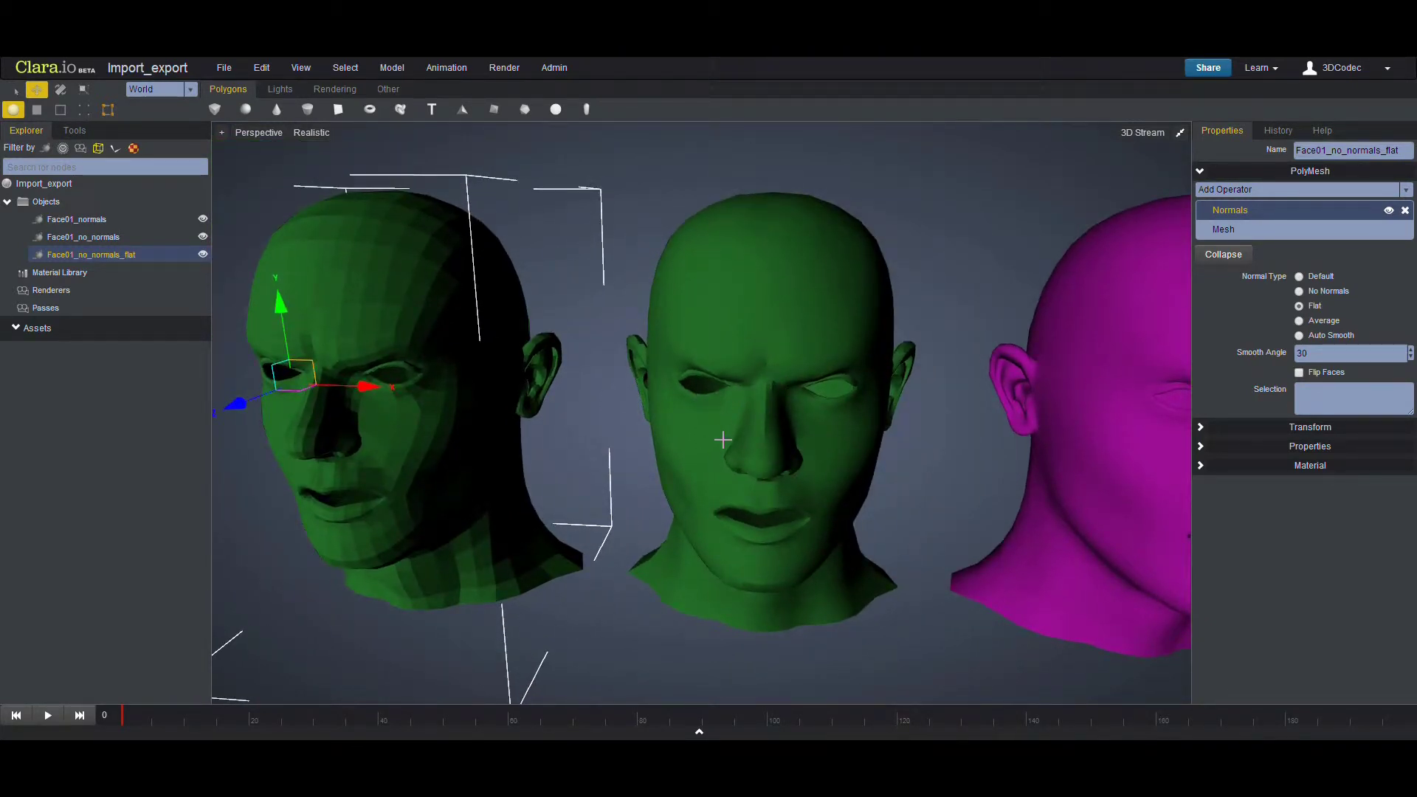
{"action": "right_click_drag", "start_coordinate": [722, 440], "coordinate": [658, 355]}
{"action": "left_click", "coordinate": [584, 219]}
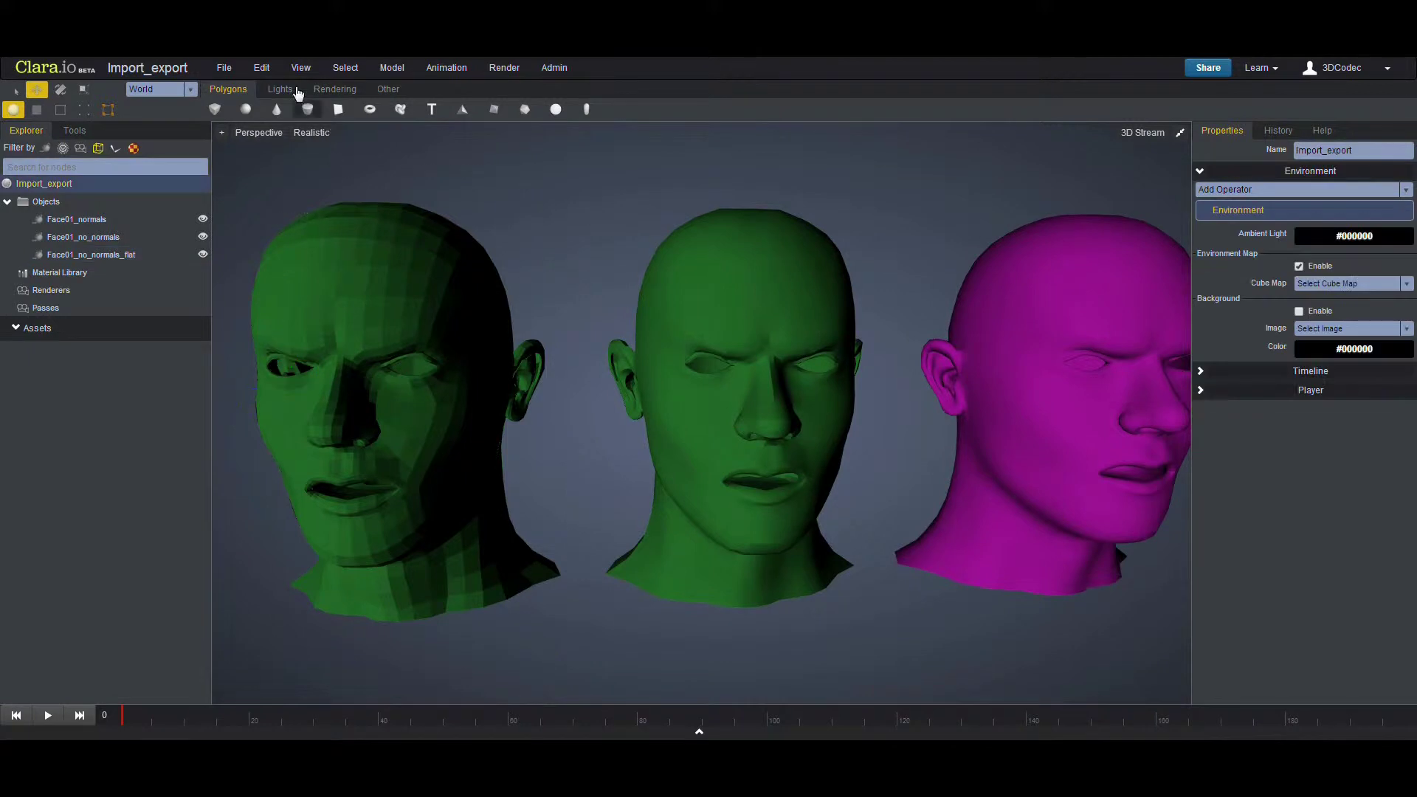
Set the OBJ import preference for splitting objects to None.
{"action": "left_click", "coordinate": [262, 68]}
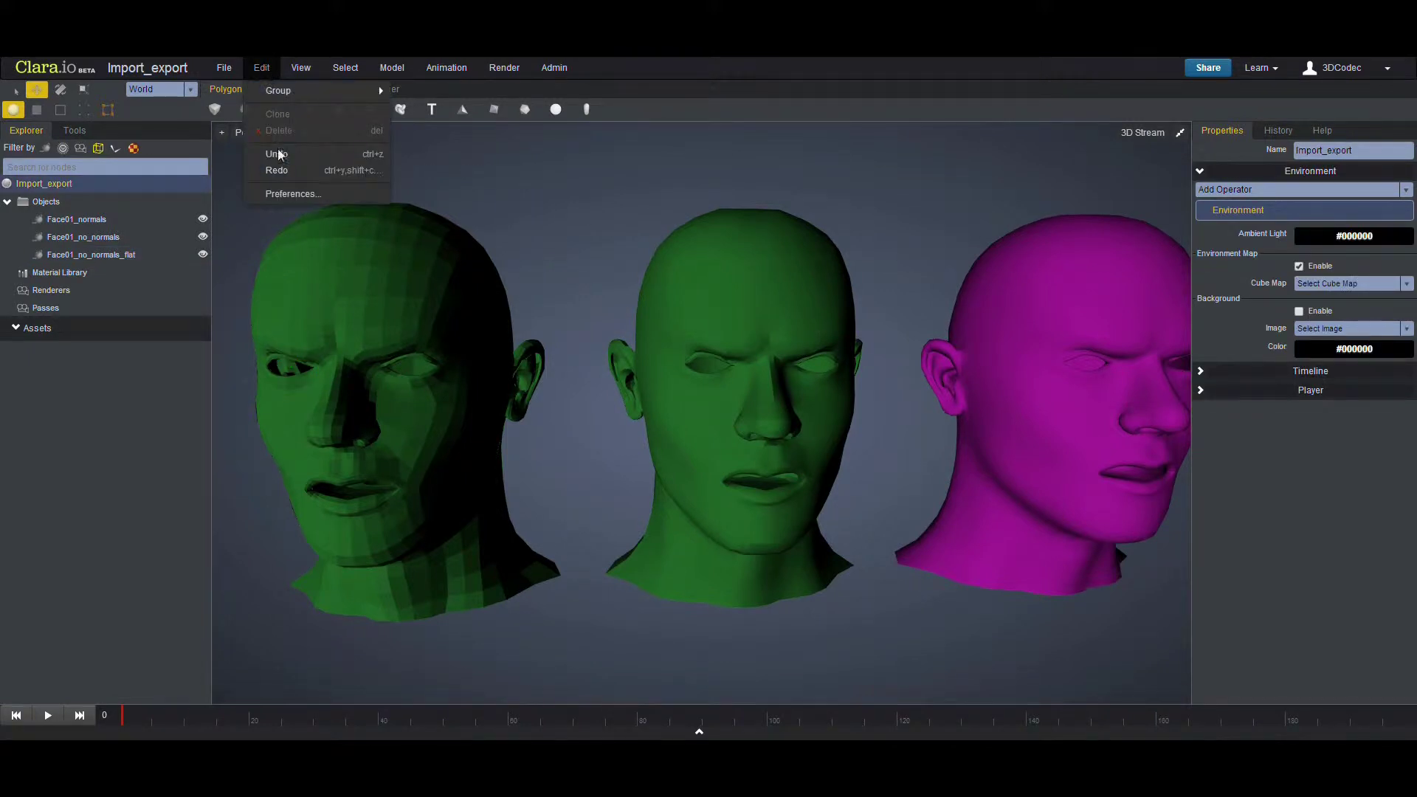
{"action": "left_click", "coordinate": [293, 194]}
{"action": "left_click", "coordinate": [544, 332]}
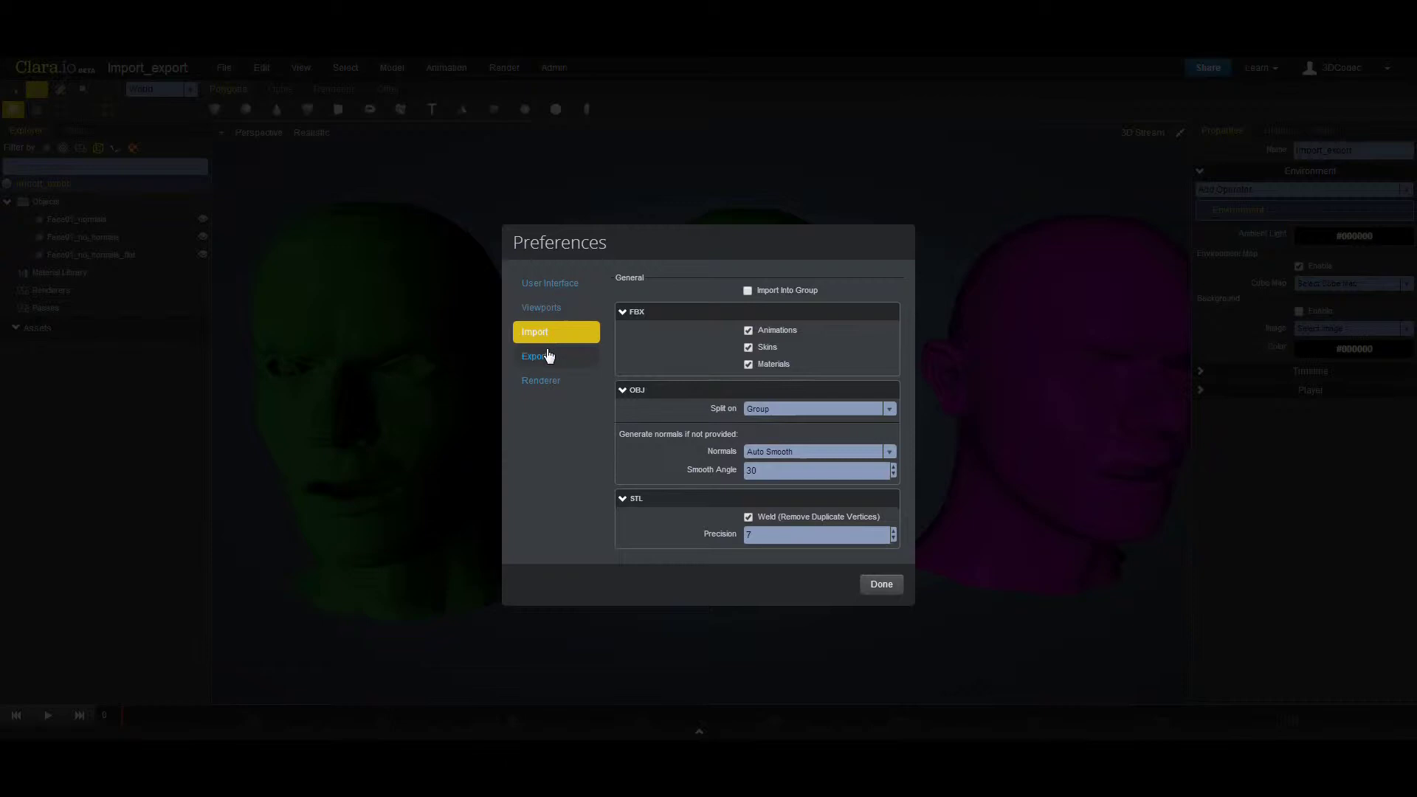
{"action": "left_click", "coordinate": [548, 357]}
{"action": "left_click", "coordinate": [543, 338]}
{"action": "left_click", "coordinate": [778, 409]}
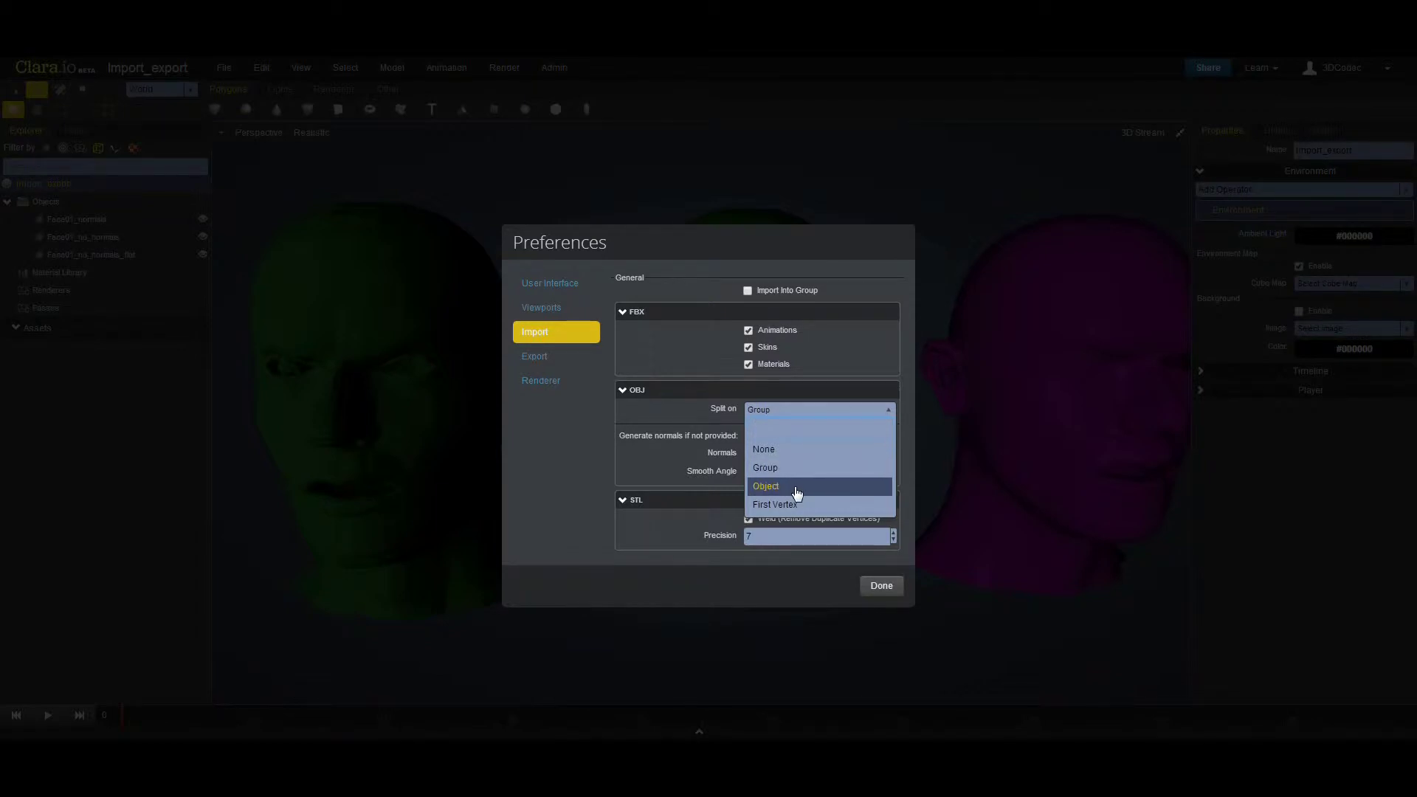
{"action": "left_click", "coordinate": [770, 453]}
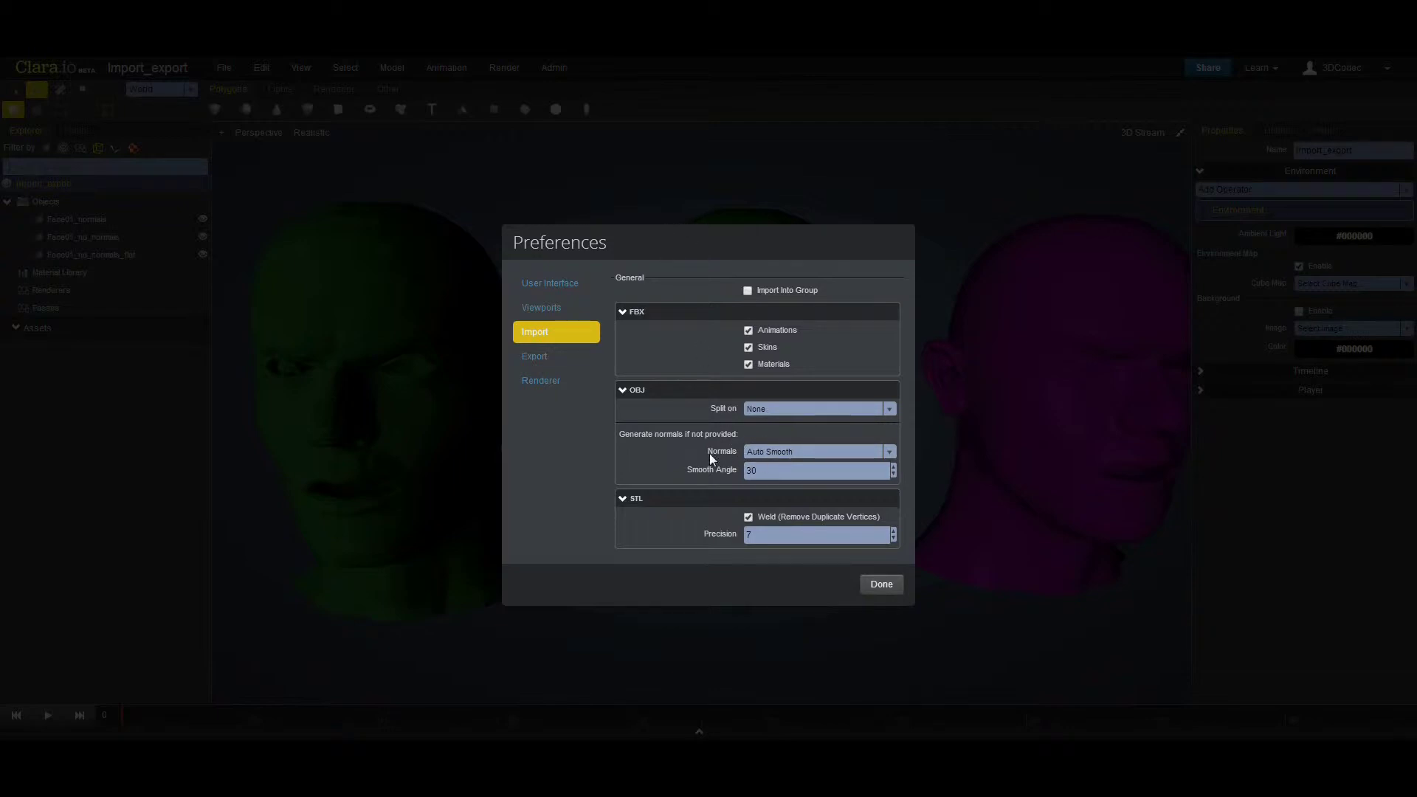
Review the OBJ import options for generating normals and the smooth angle, and close the preferences.
{"action": "left_click", "coordinate": [808, 458]}
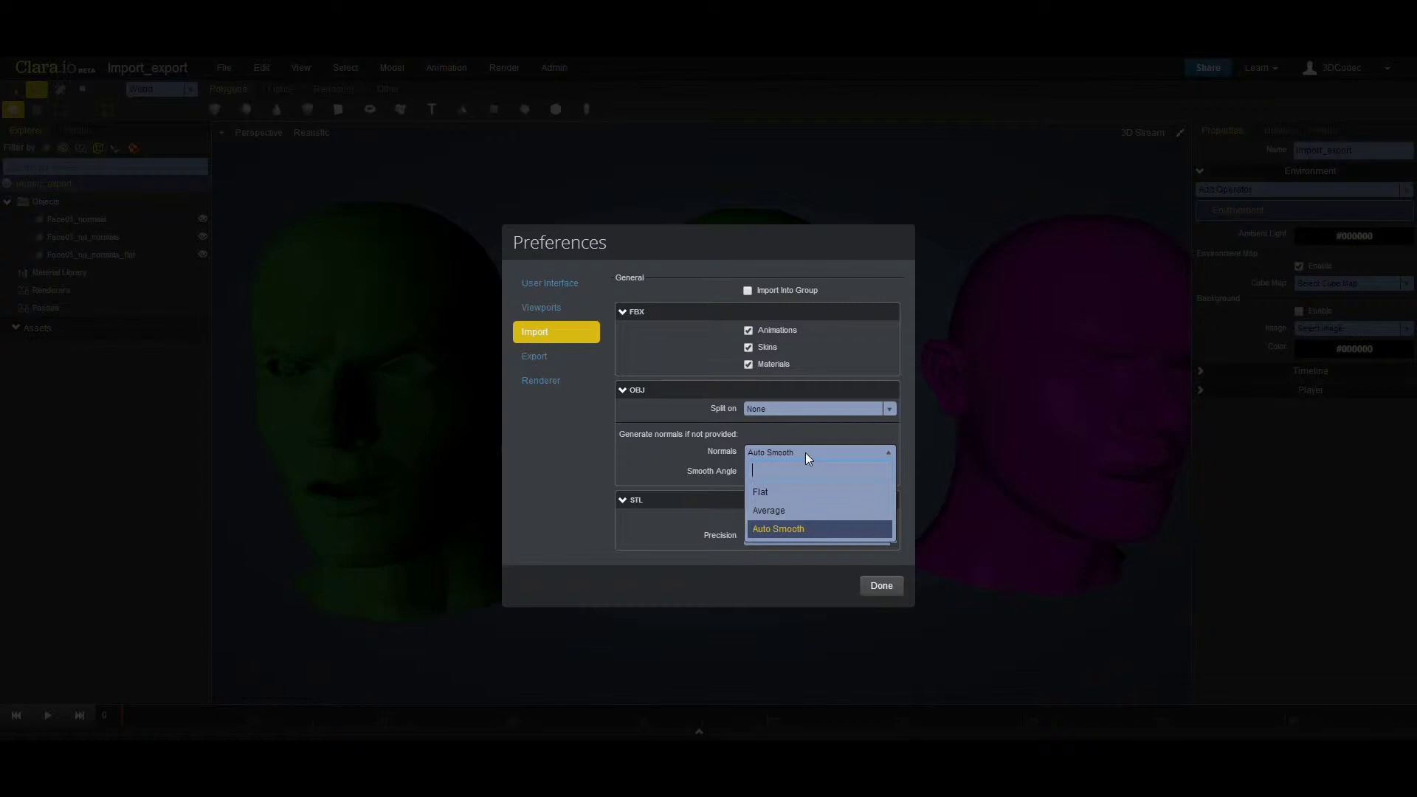
{"action": "left_click", "coordinate": [806, 454]}
{"action": "left_click", "coordinate": [766, 470]}
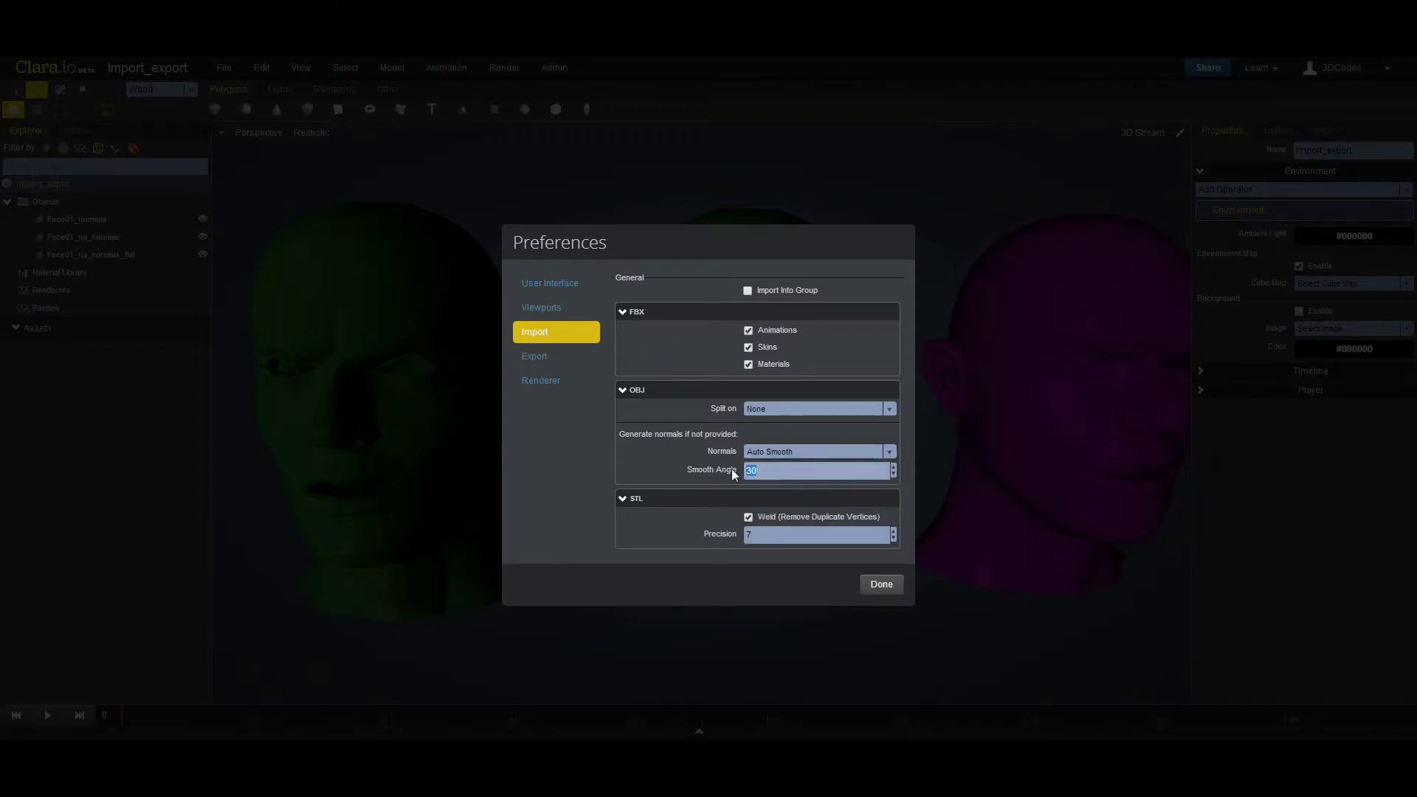
{"action": "left_click", "coordinate": [880, 586]}
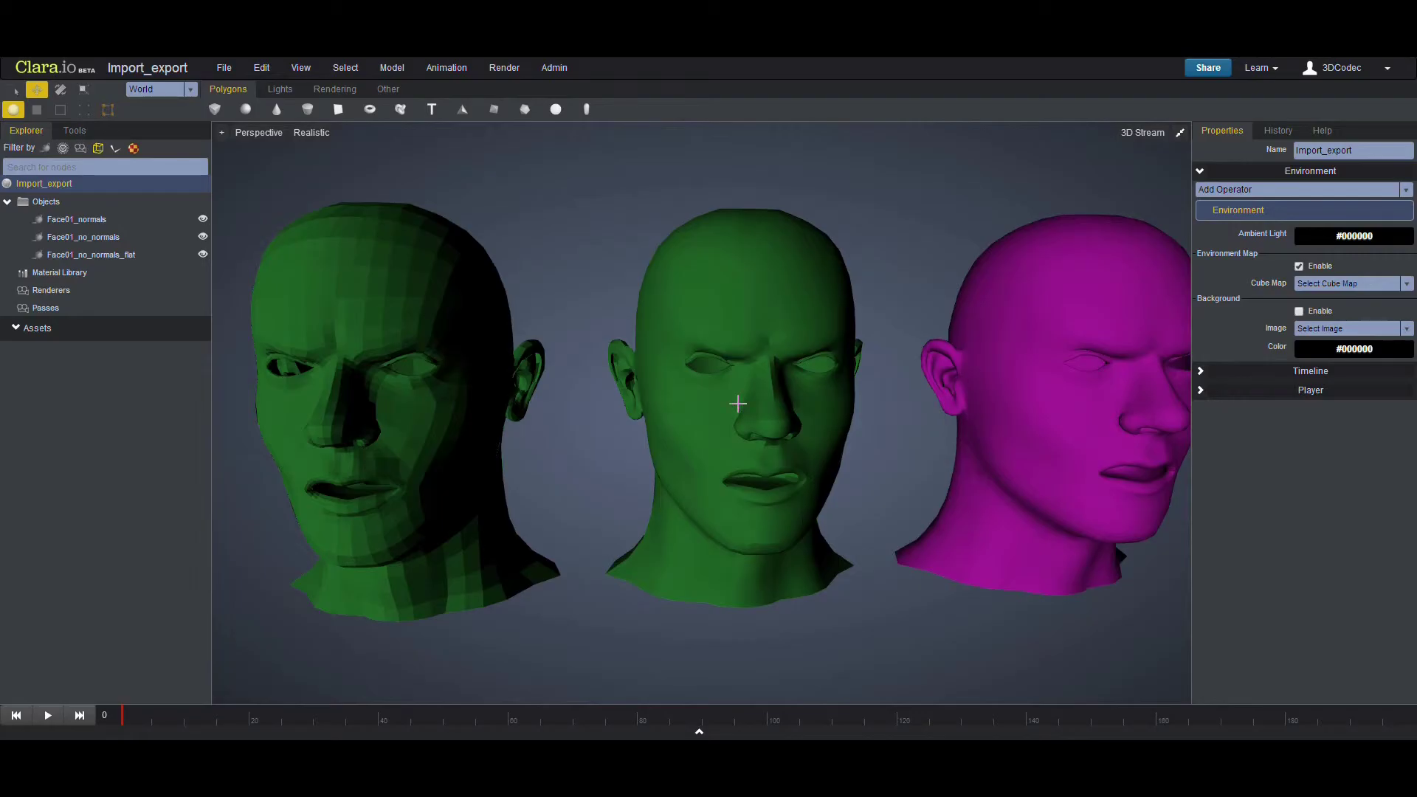
Select the Face01_no_normals head, examine its shading around the nose and ear, and return to a view of all heads.
{"action": "scroll", "coordinate": [737, 402], "scroll_direction": "up", "scroll_amount": 10}
{"action": "scroll", "coordinate": [717, 445], "scroll_direction": "down", "scroll_amount": 5}
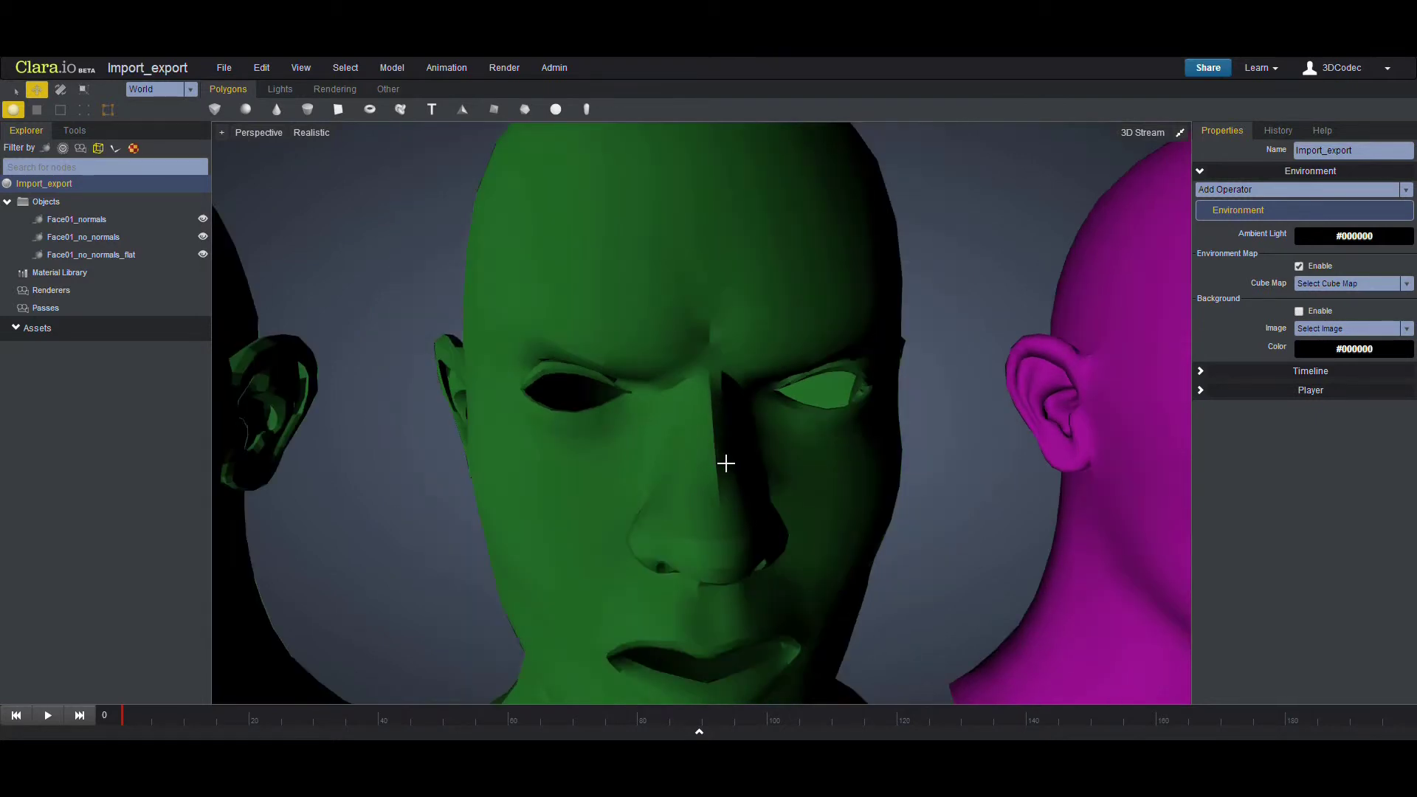
{"action": "left_click", "coordinate": [666, 433]}
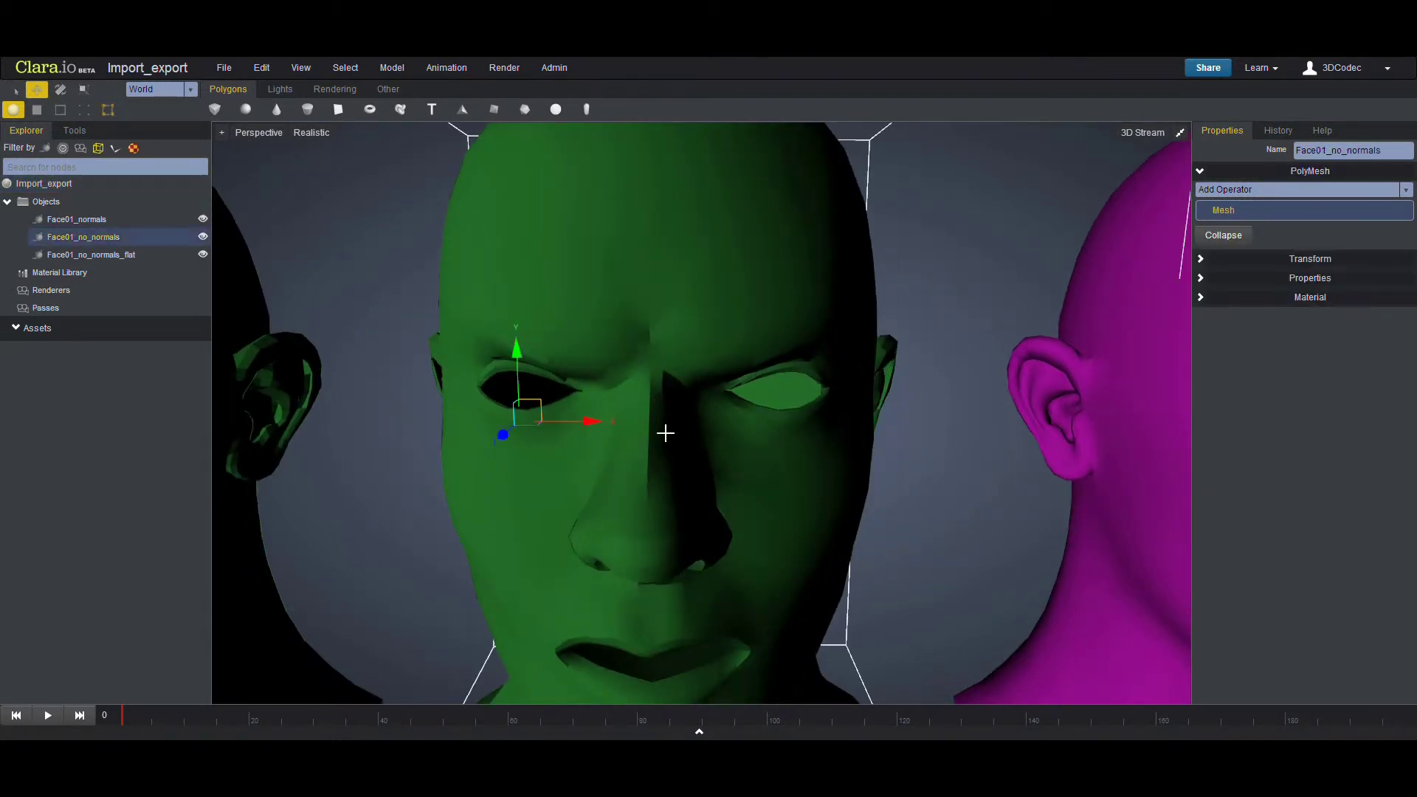
{"action": "middle_click_drag", "start_coordinate": [591, 468], "coordinate": [680, 382]}
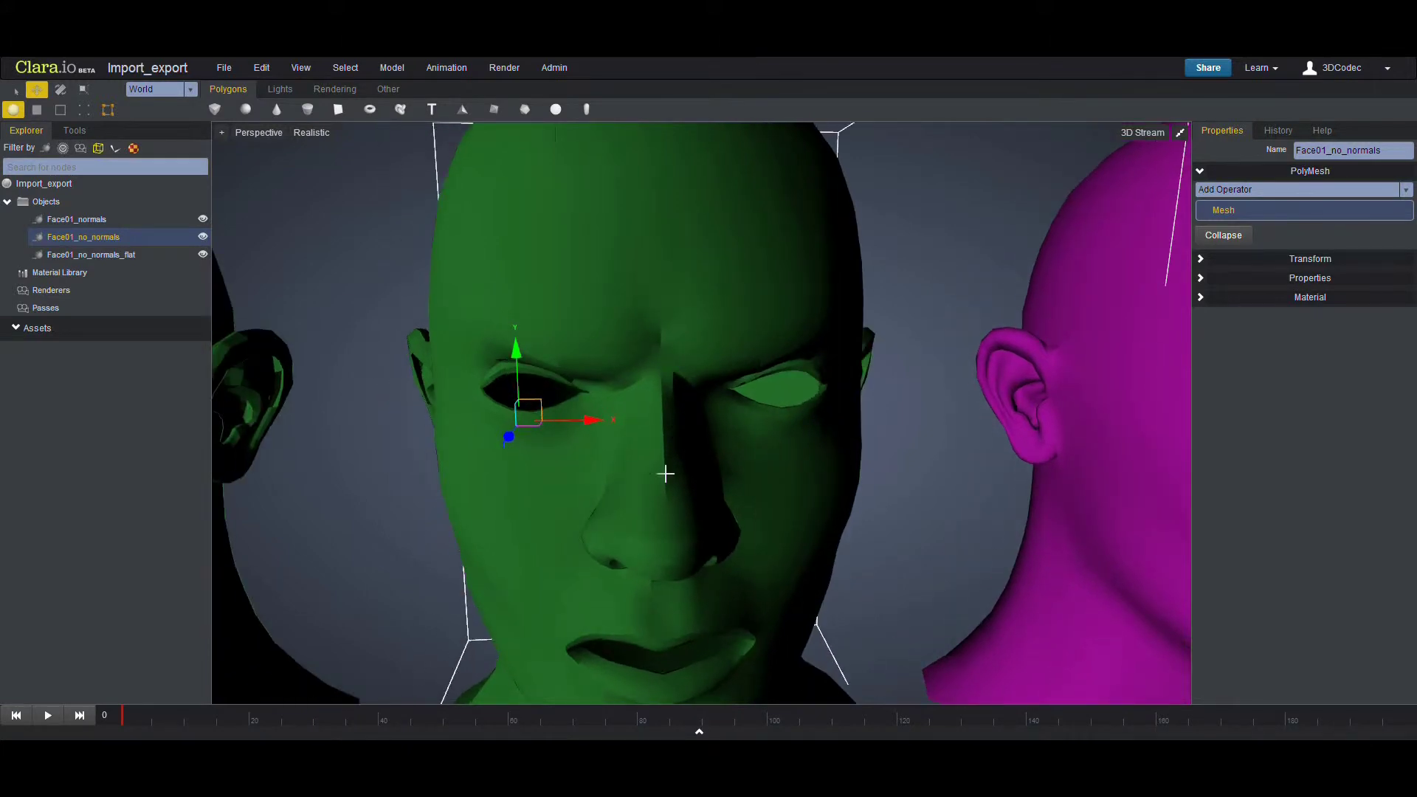
{"action": "middle_click_drag", "start_coordinate": [664, 472], "coordinate": [601, 370]}
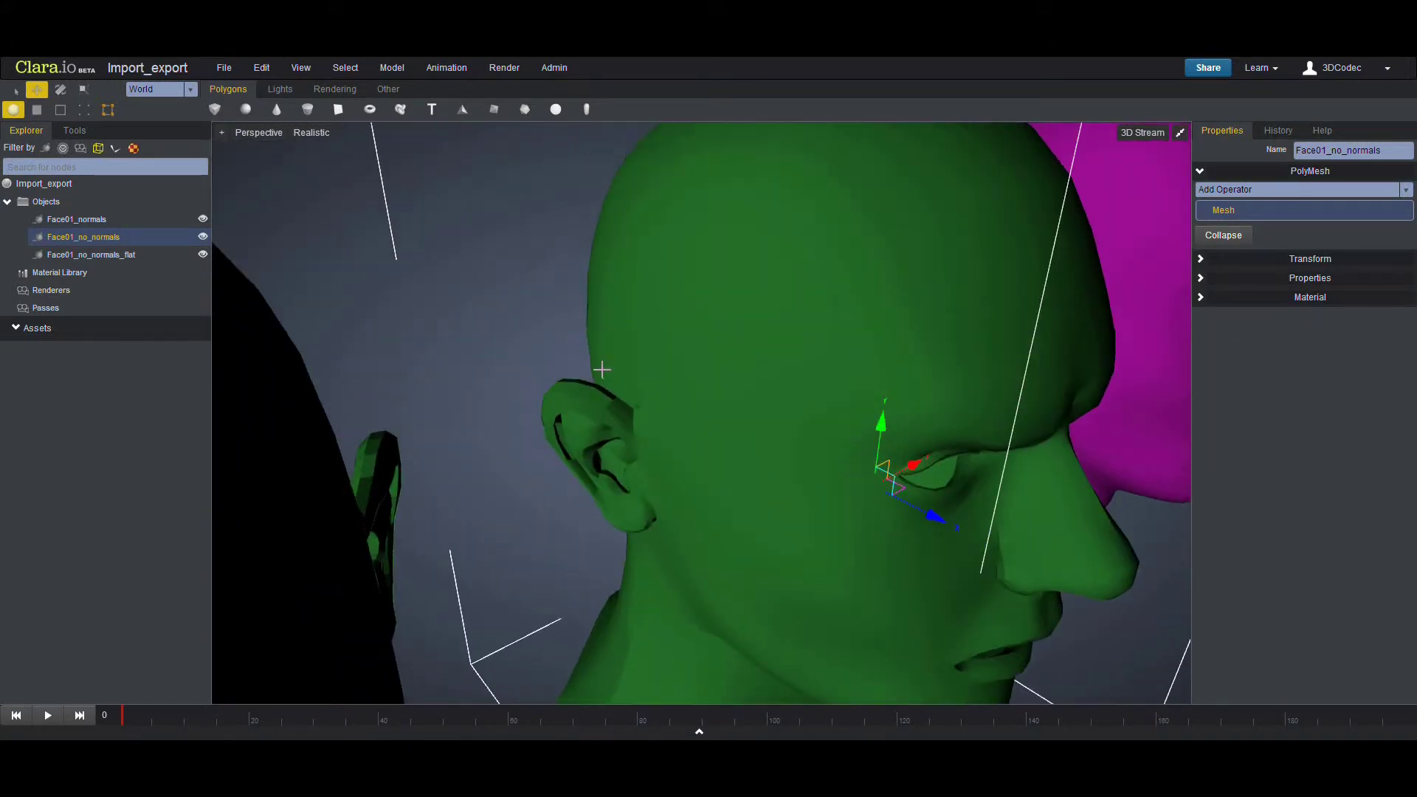
{"action": "scroll", "coordinate": [580, 388], "scroll_direction": "up", "scroll_amount": 5}
{"action": "scroll", "coordinate": [553, 395], "scroll_direction": "down", "scroll_amount": 2}
{"action": "scroll", "coordinate": [550, 410], "scroll_direction": "down", "scroll_amount": 2, "text": "ctrl"}
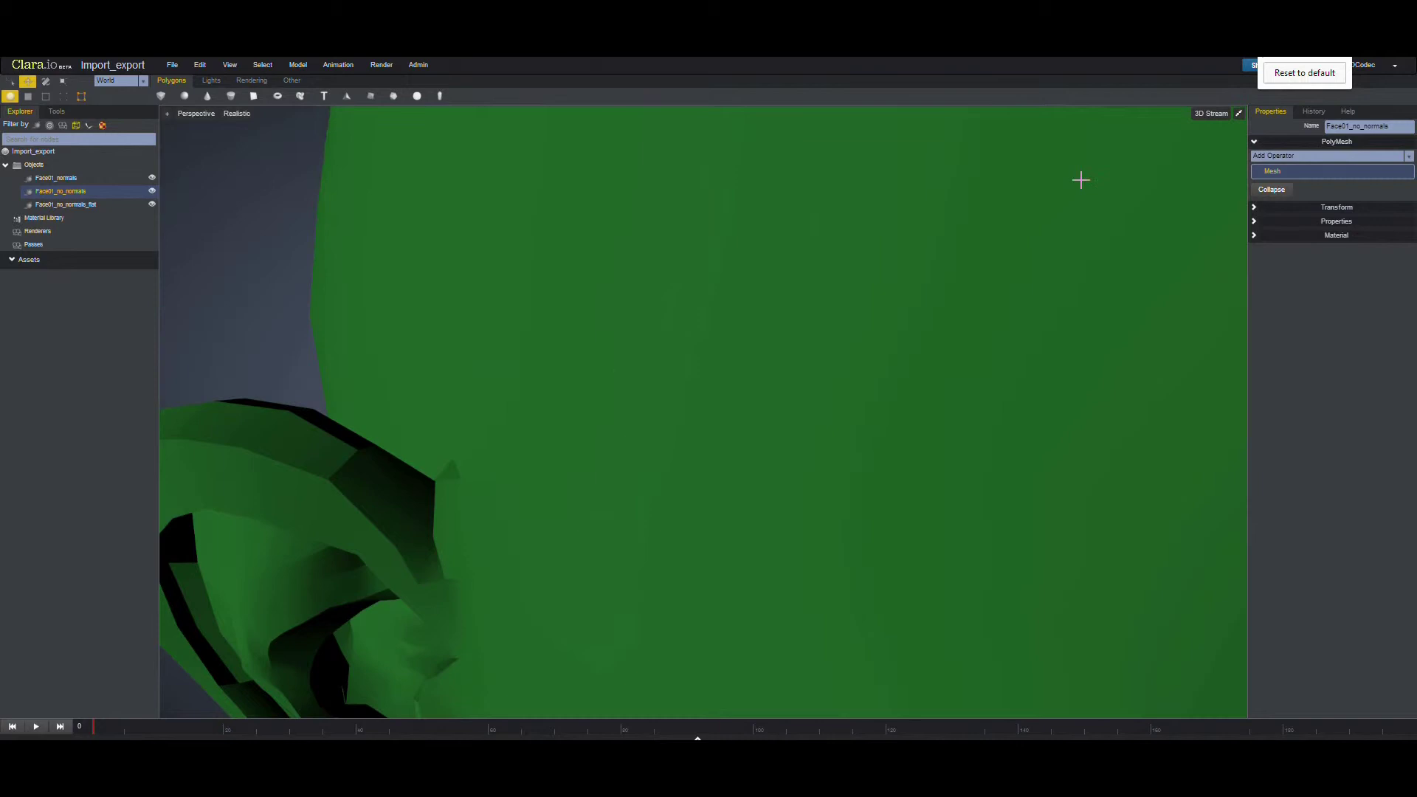
{"action": "left_click", "coordinate": [1275, 76]}
{"action": "middle_click_drag", "start_coordinate": [534, 472], "coordinate": [674, 362]}
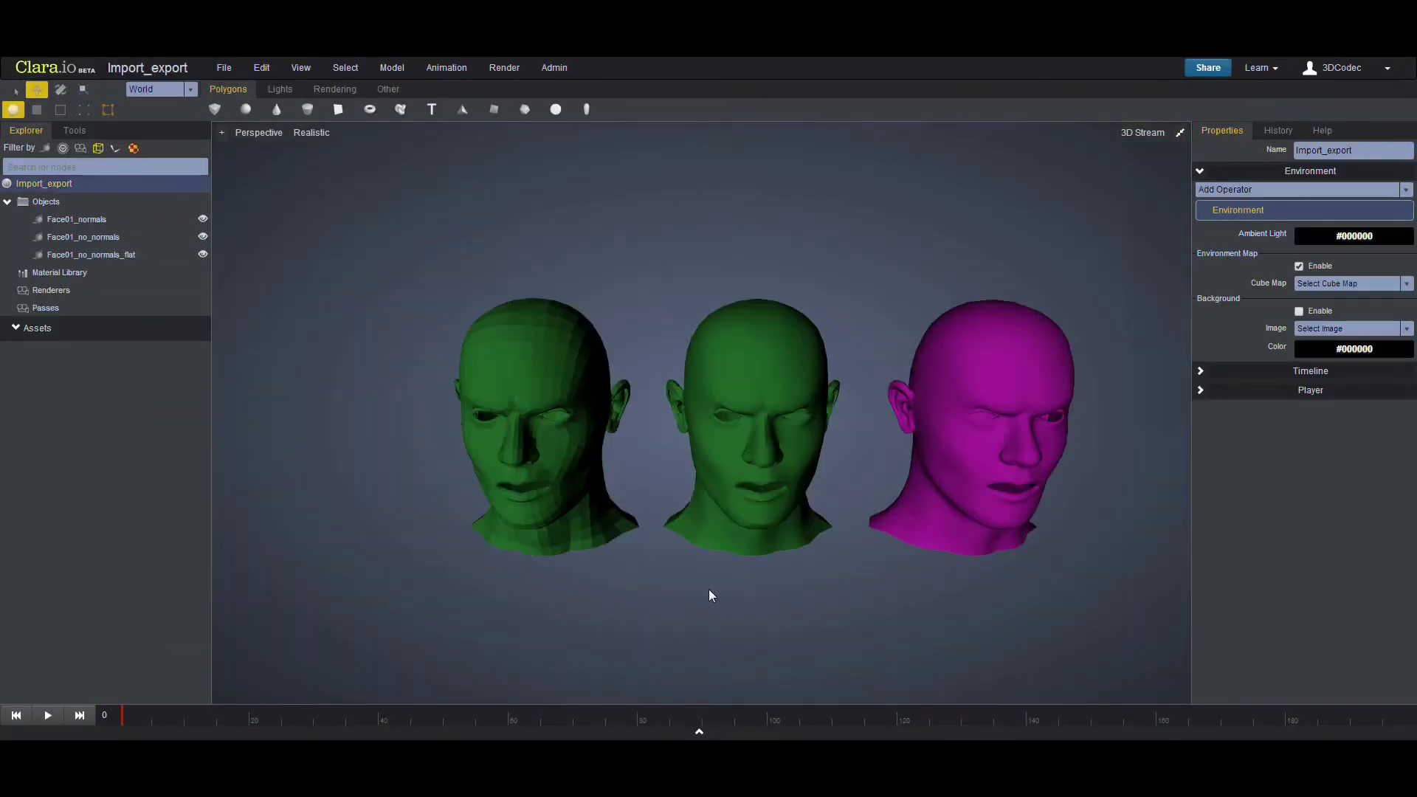
{"action": "middle_click_drag", "start_coordinate": [706, 588], "coordinate": [556, 531]}
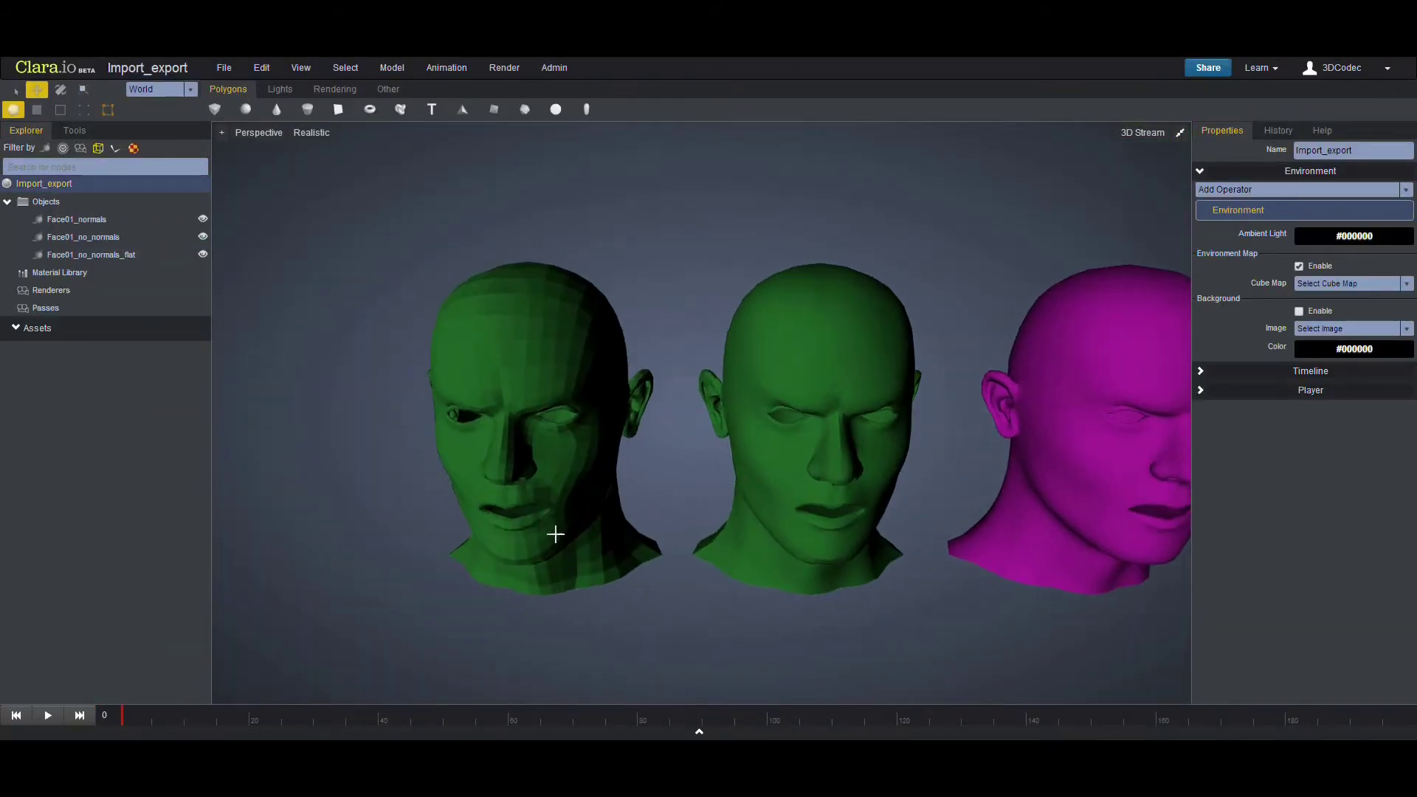
Set the OBJ import preferences to generate Auto Smooth normals with a smooth angle of 120.
{"action": "left_click", "coordinate": [262, 67]}
{"action": "left_click", "coordinate": [299, 194]}
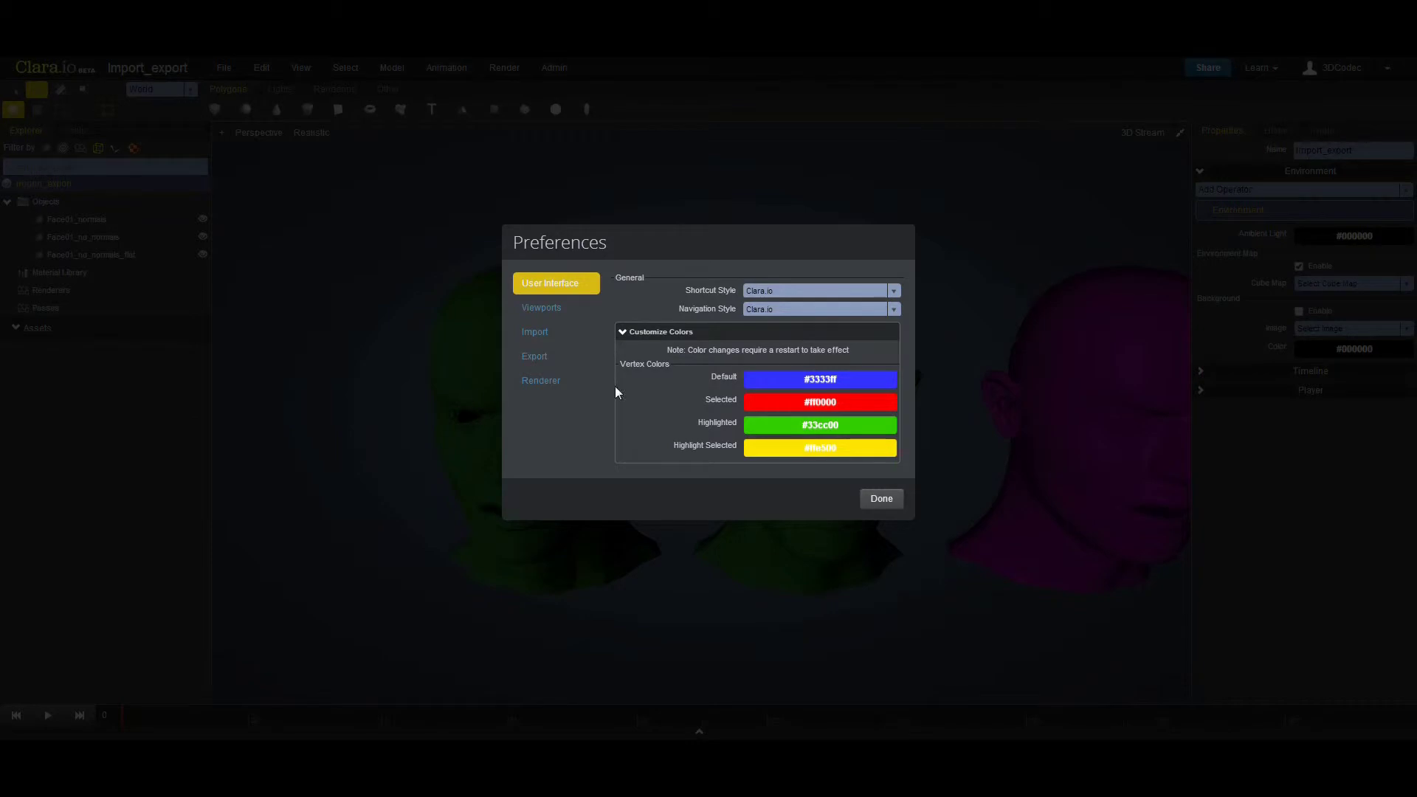
{"action": "left_click", "coordinate": [537, 337]}
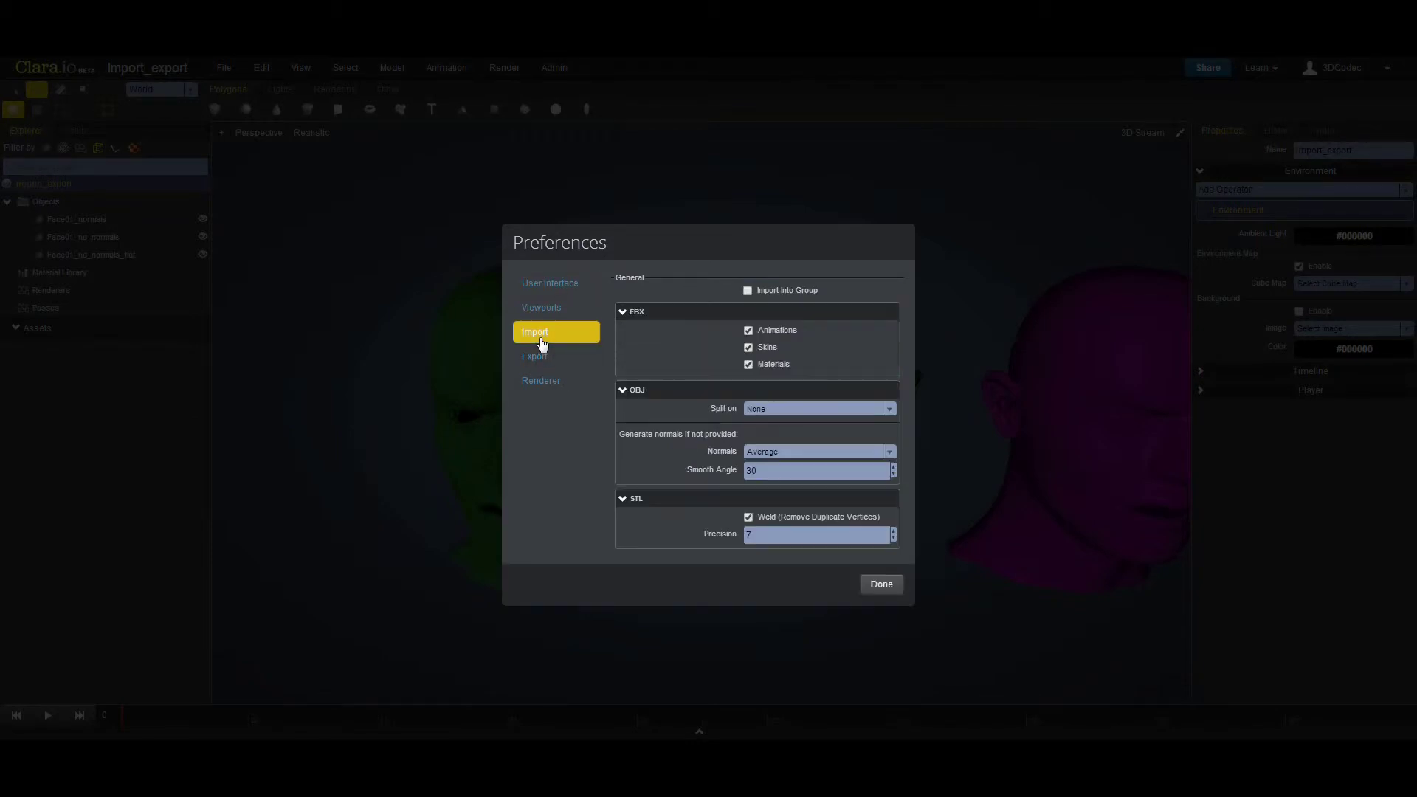
{"action": "left_click", "coordinate": [771, 453]}
{"action": "left_click", "coordinate": [796, 529]}
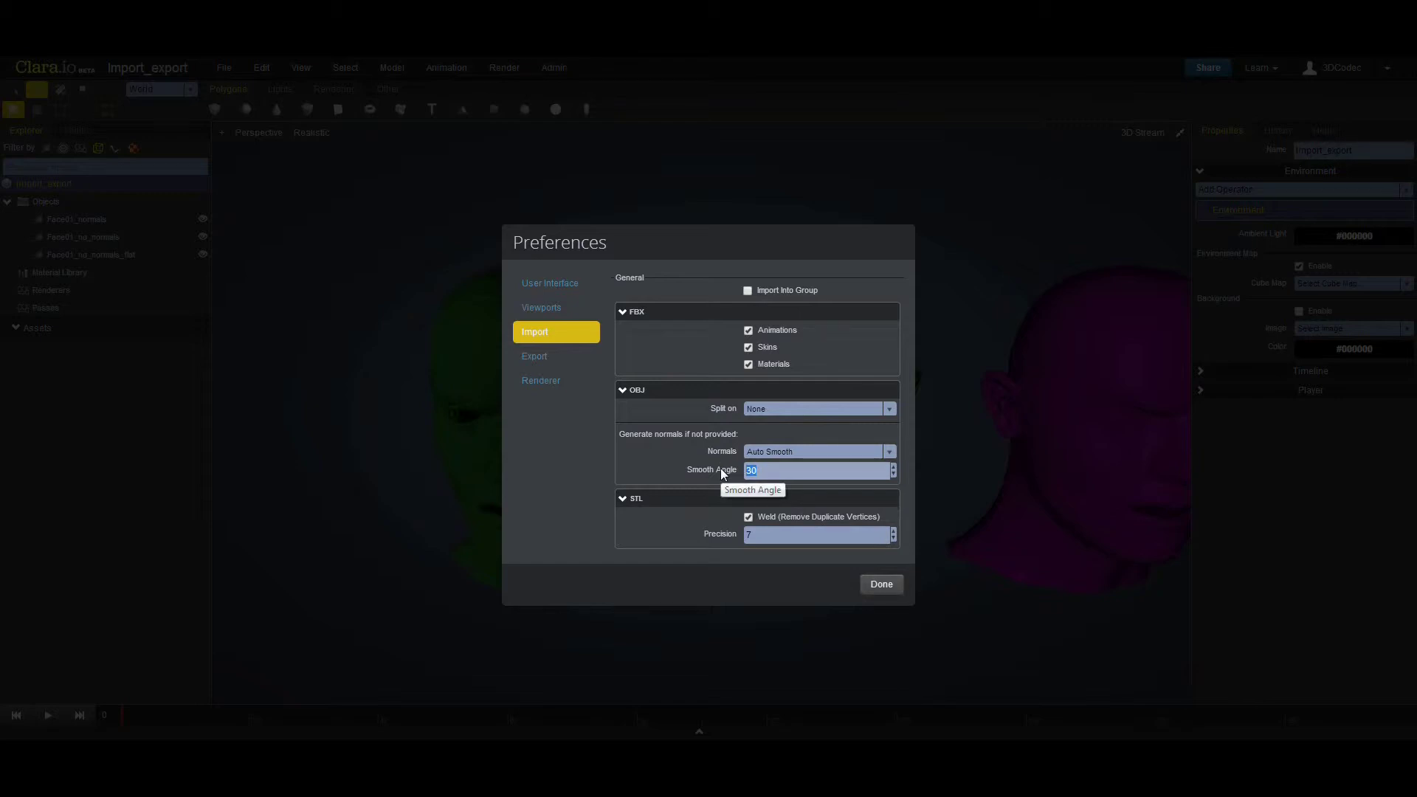
{"action": "type", "text": "90"}
{"action": "type", "text": "120"}
{"action": "left_click", "coordinate": [882, 585]}
Import the head_no_normals object file from the file explorer window and move the imported Face01 head along X beside the original purple head.
{"action": "scroll", "coordinate": [783, 618], "scroll_direction": "down", "scroll_amount": 3}
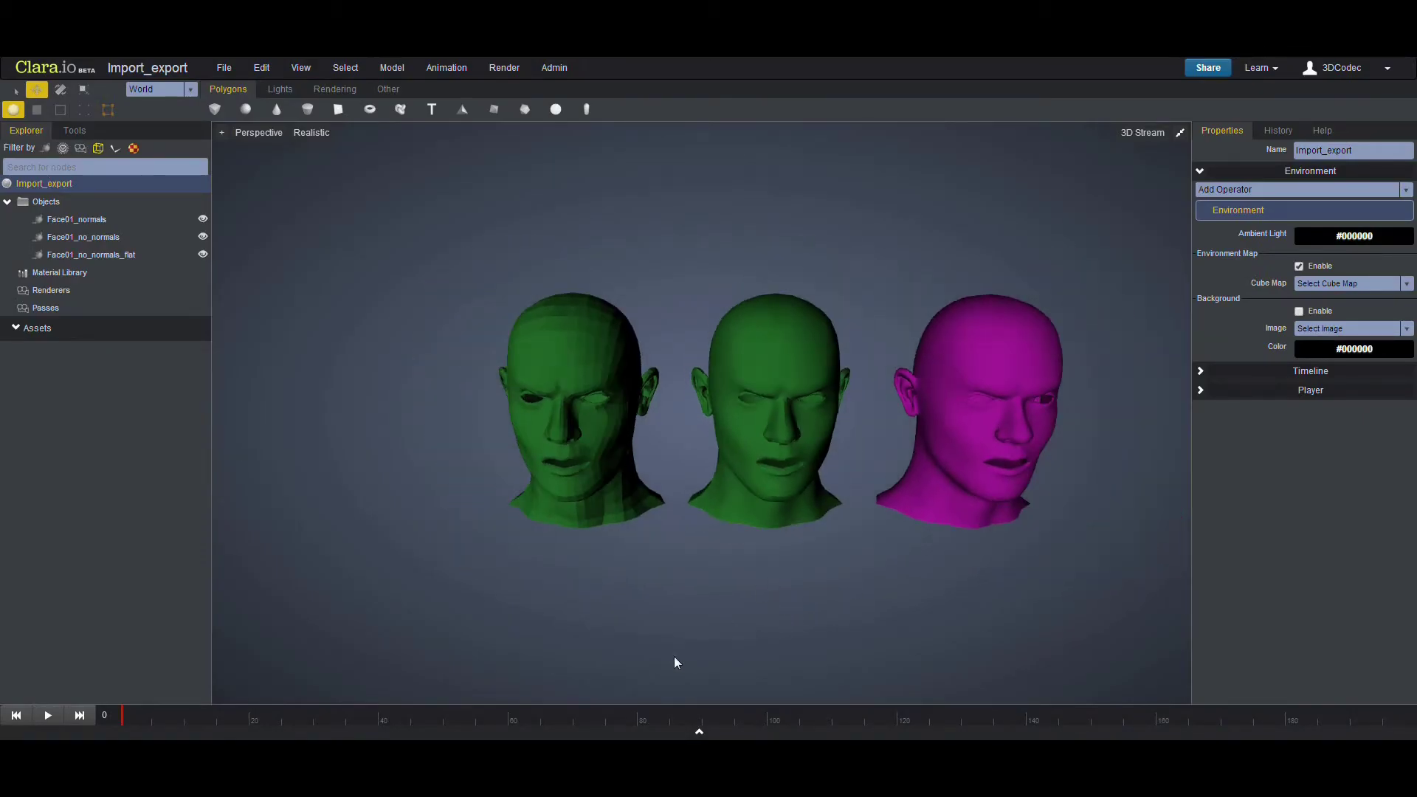
{"action": "key", "text": "alt+Tab"}
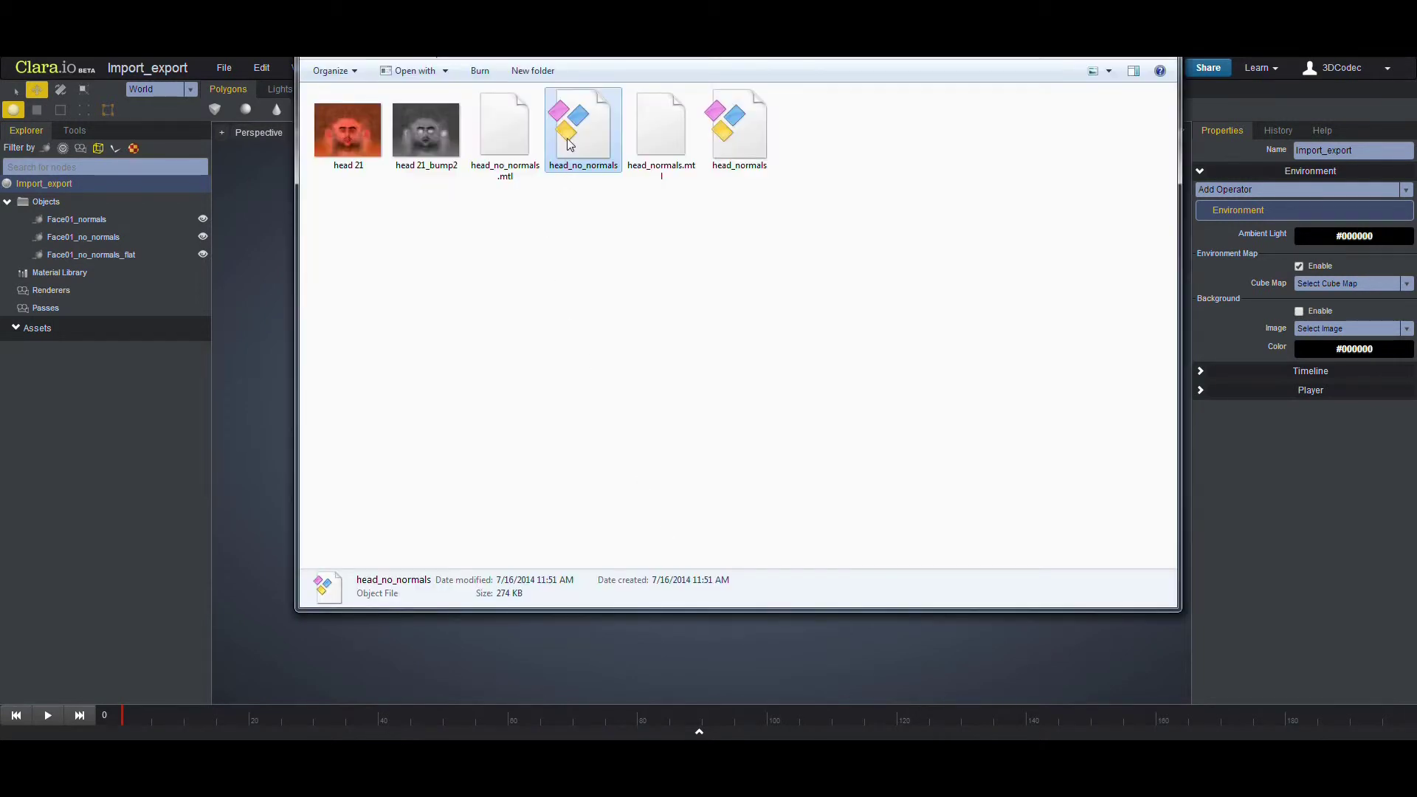
{"action": "left_click_drag", "start_coordinate": [577, 132], "coordinate": [273, 365]}
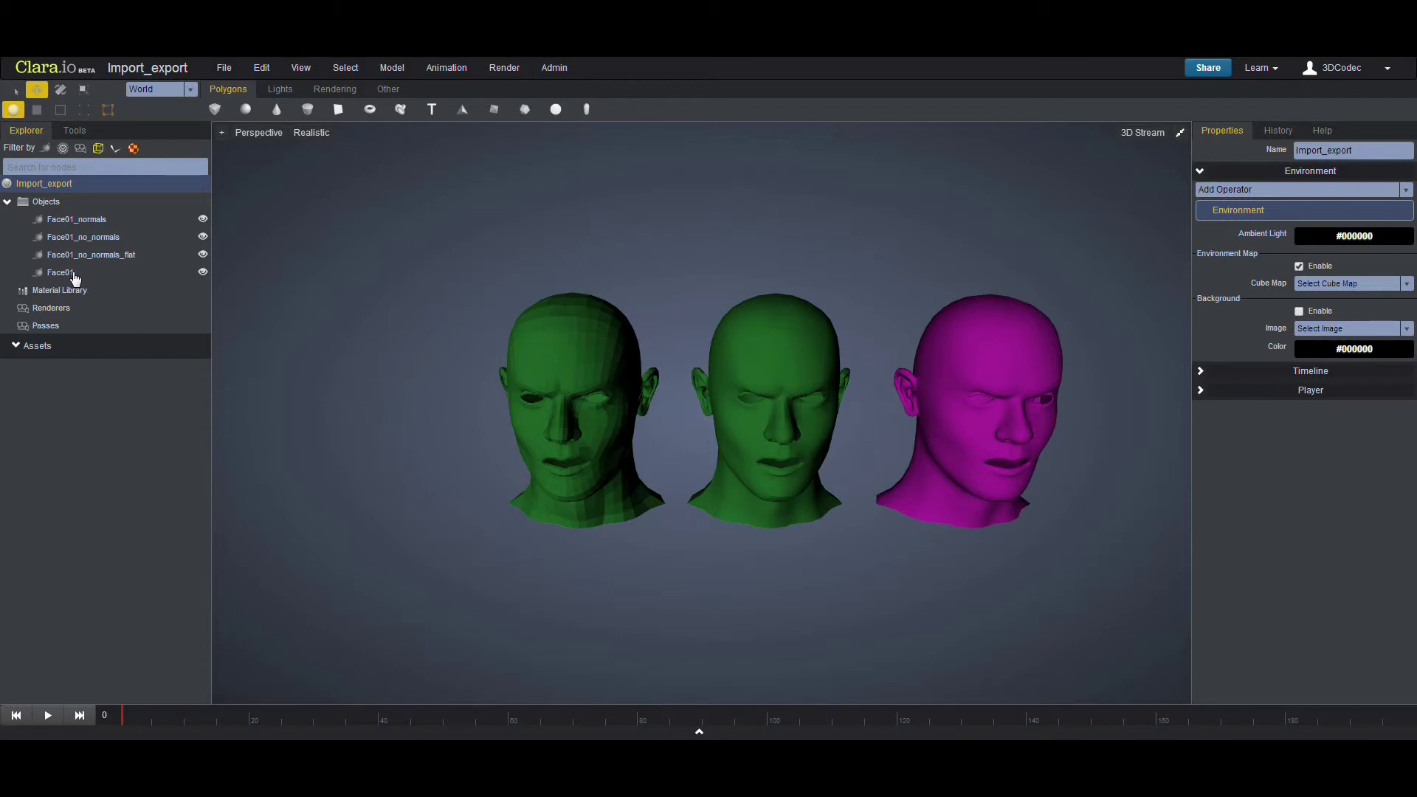
{"action": "left_click", "coordinate": [68, 274]}
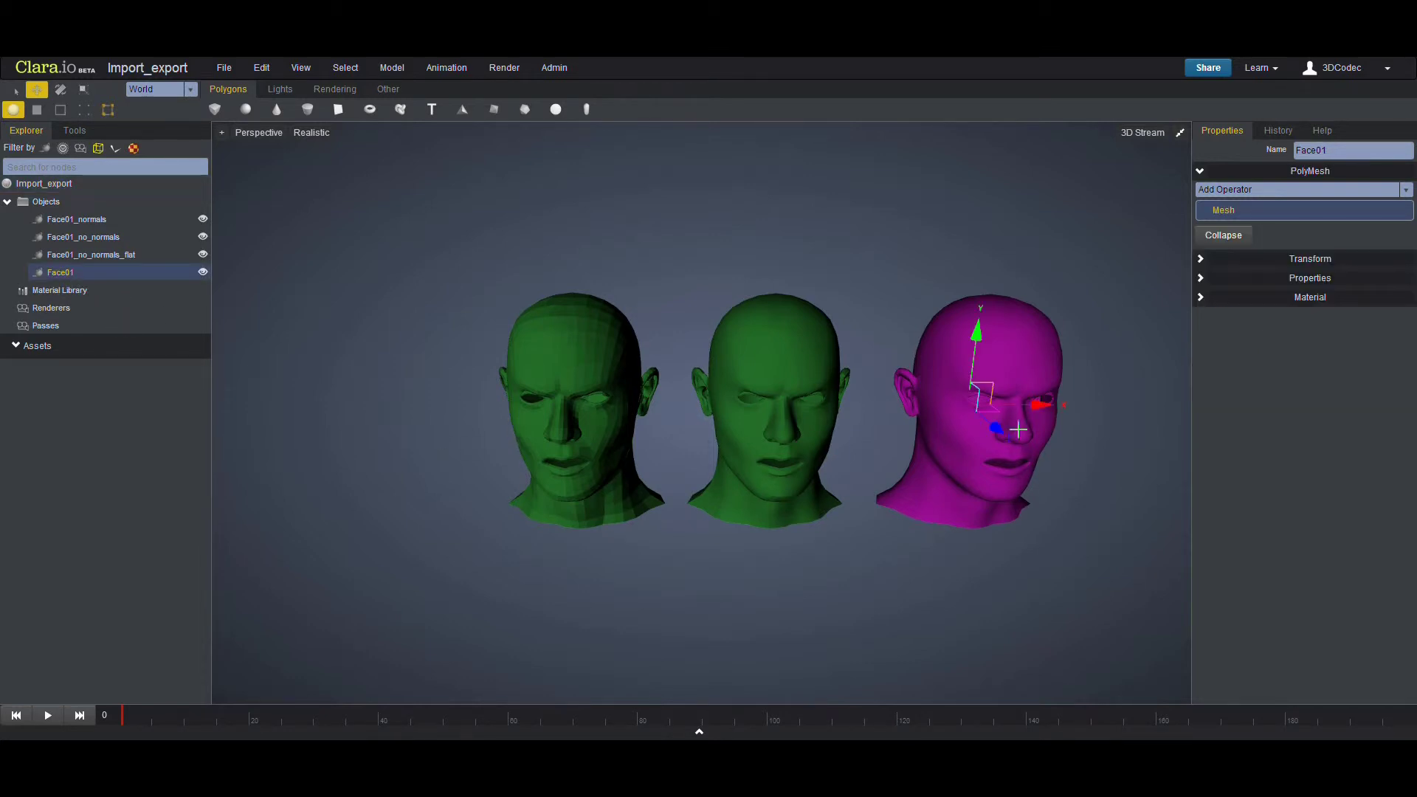
{"action": "left_click_drag", "start_coordinate": [1019, 404], "coordinate": [1213, 393]}
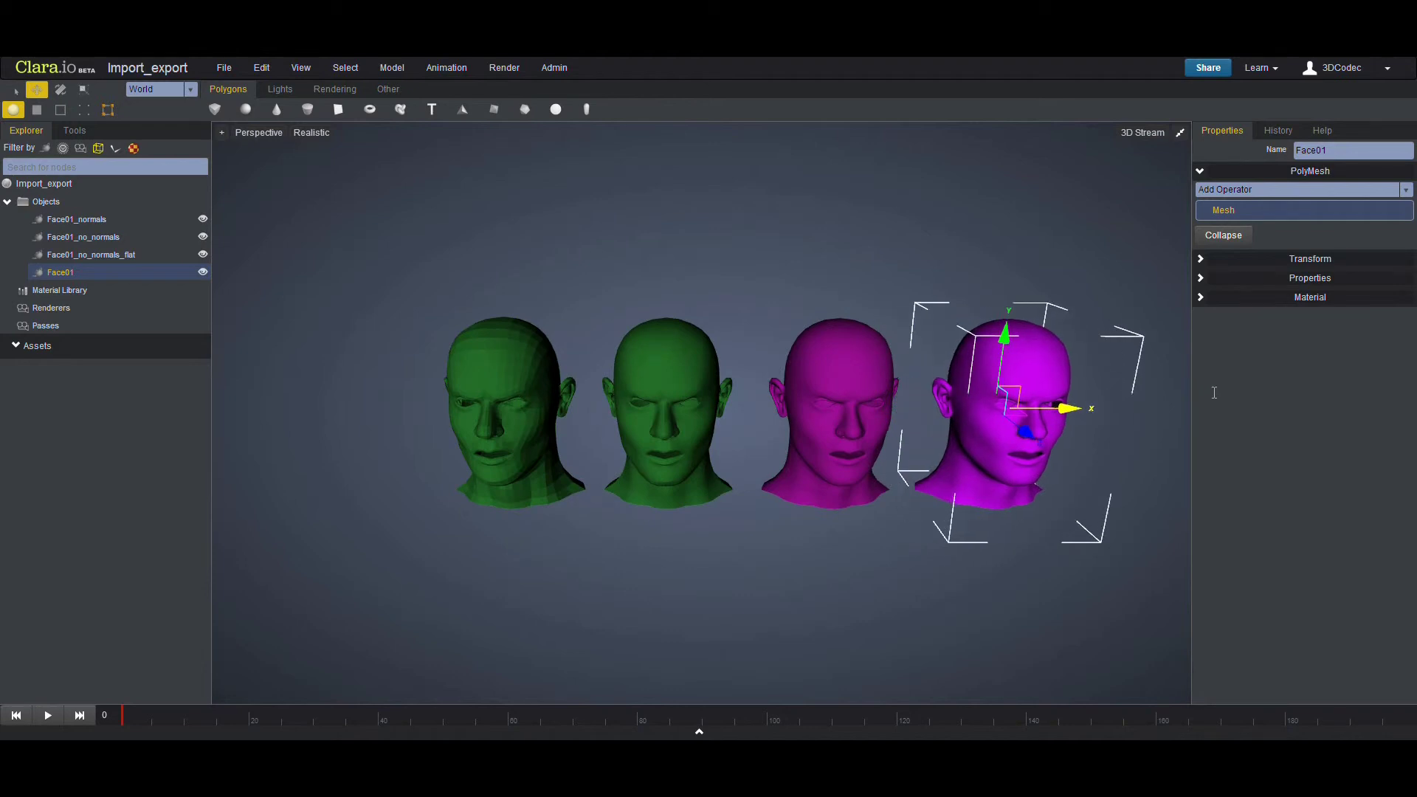
Frame the imported Face01 head, examine its shading up close, and compare it with the other heads.
{"action": "middle_click_drag", "start_coordinate": [967, 500], "coordinate": [908, 492]}
{"action": "key", "text": "f"}
{"action": "middle_click_drag", "start_coordinate": [811, 542], "coordinate": [864, 523]}
{"action": "scroll", "coordinate": [799, 516], "scroll_direction": "up", "scroll_amount": 5}
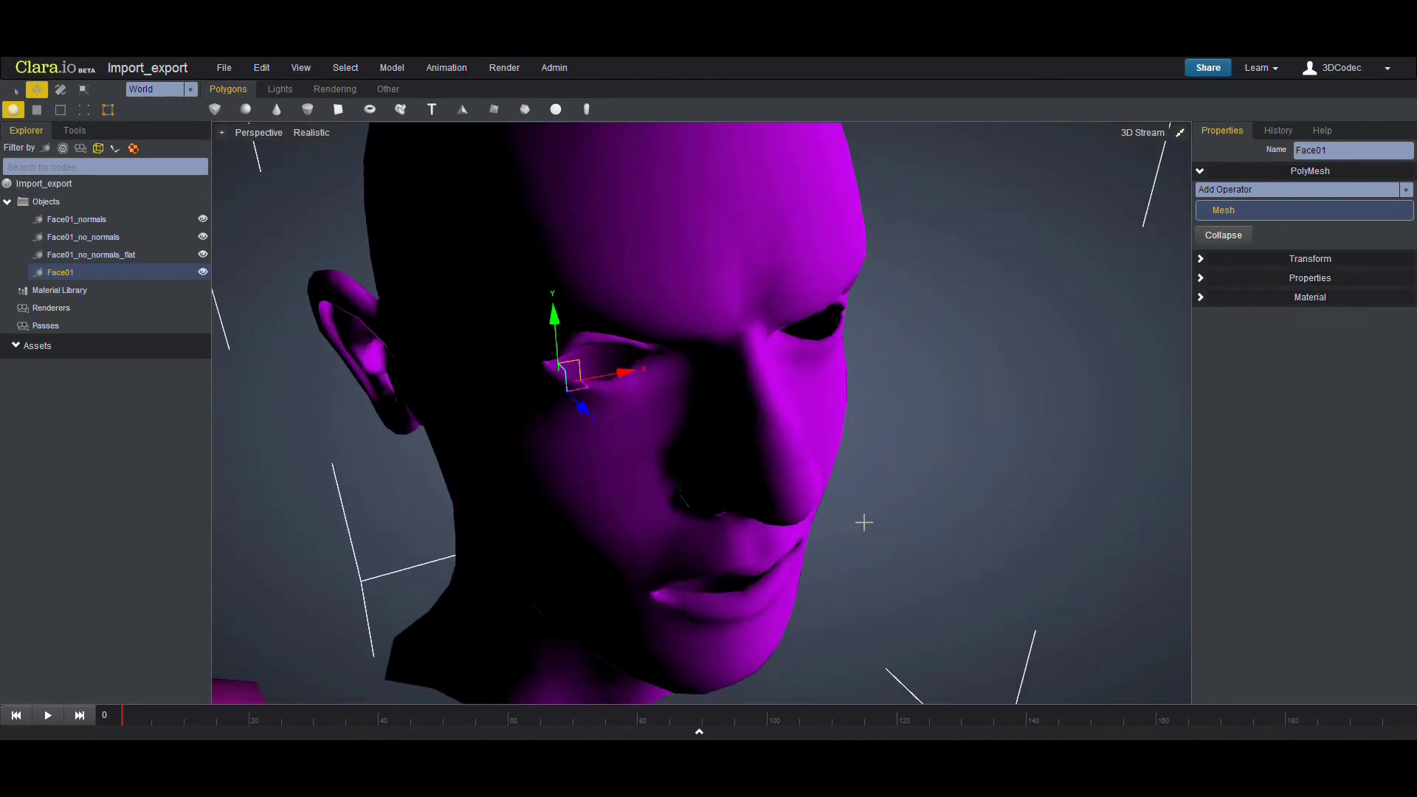
{"action": "left_click_drag", "start_coordinate": [863, 522], "coordinate": [777, 463], "text": "alt"}
{"action": "scroll", "coordinate": [652, 478], "scroll_direction": "down", "scroll_amount": 5}
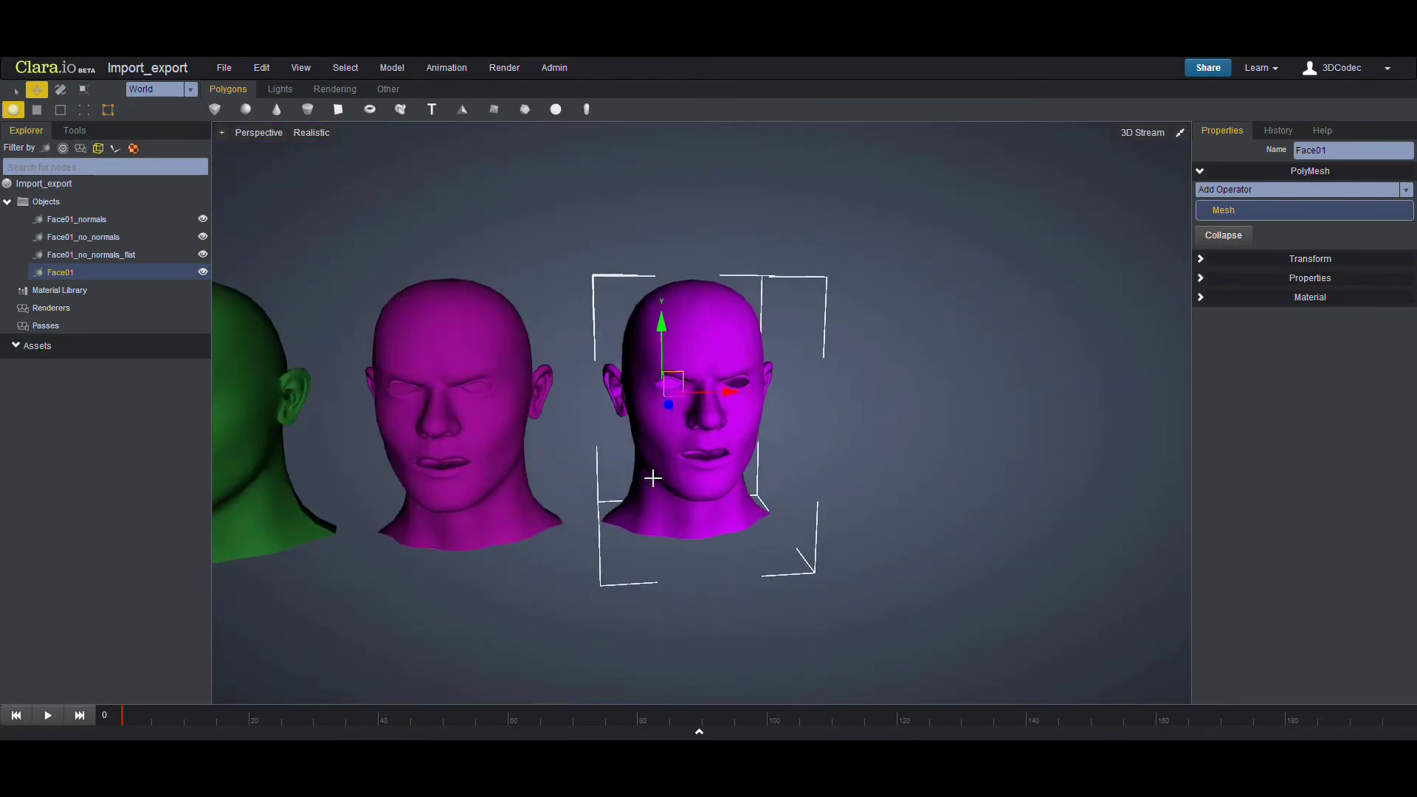
{"action": "left_click_drag", "start_coordinate": [652, 478], "coordinate": [730, 494], "text": "alt"}
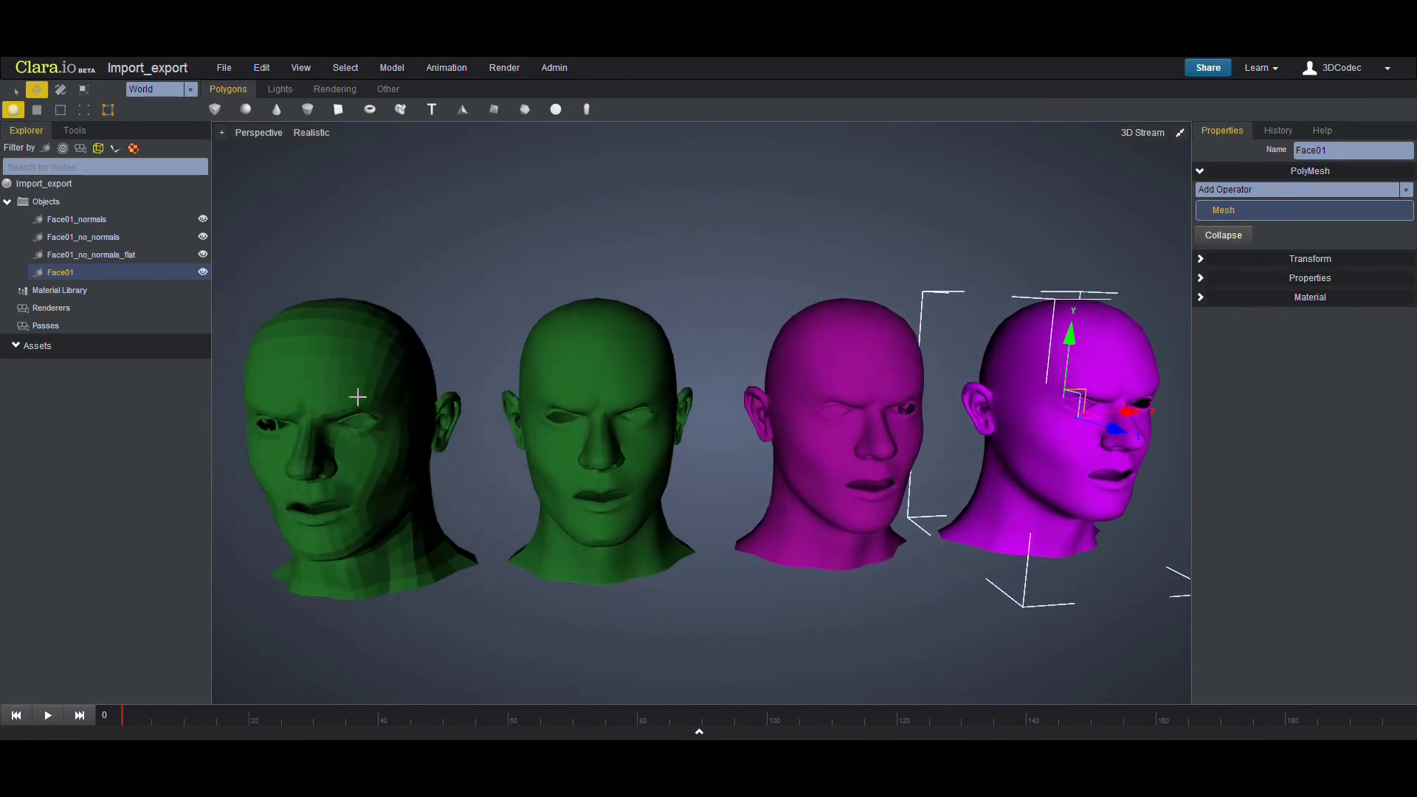
Deselect the imported head and set the FBX export format to Binary in the export preferences.
{"action": "left_click_drag", "start_coordinate": [411, 467], "coordinate": [443, 413], "text": "alt"}
{"action": "left_click", "coordinate": [472, 475]}
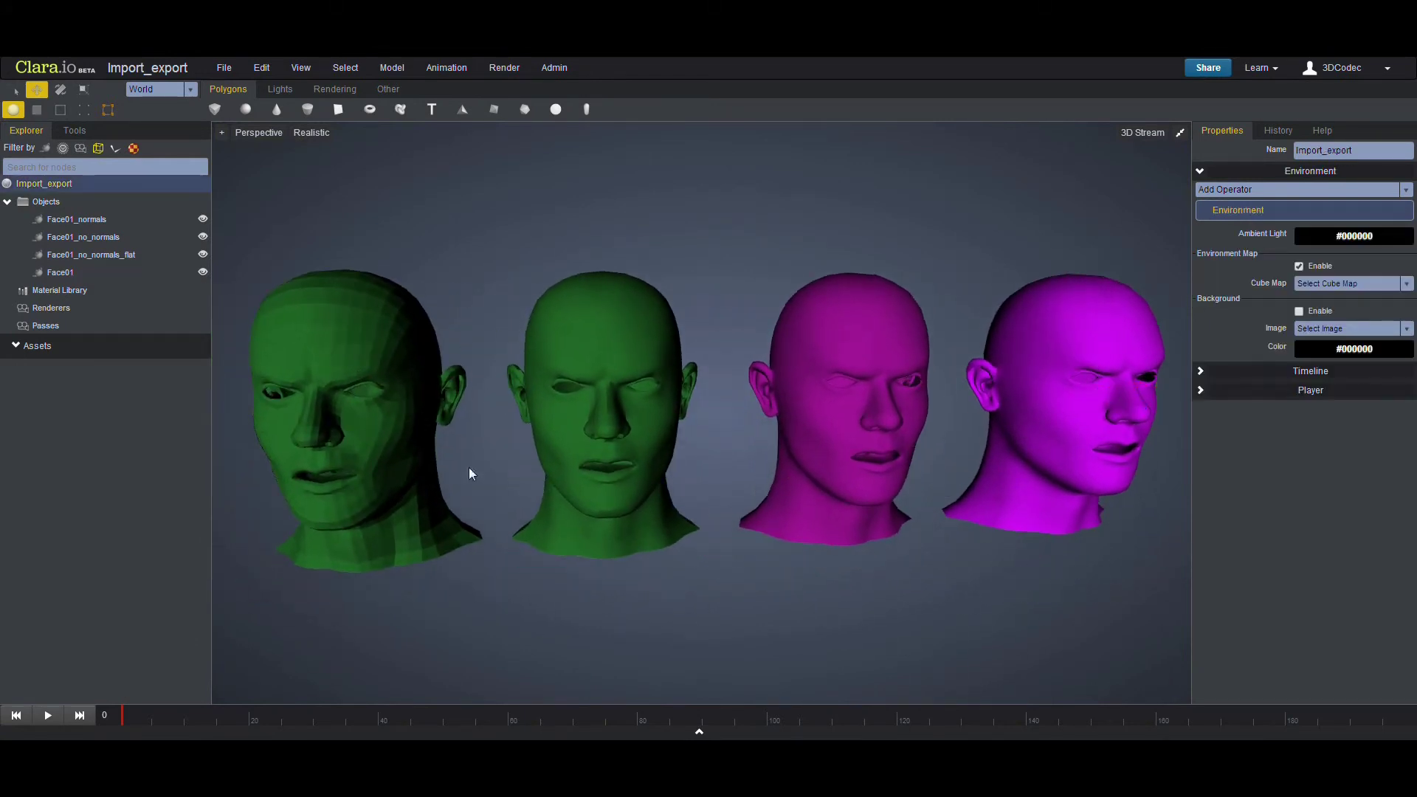
{"action": "left_click", "coordinate": [263, 68]}
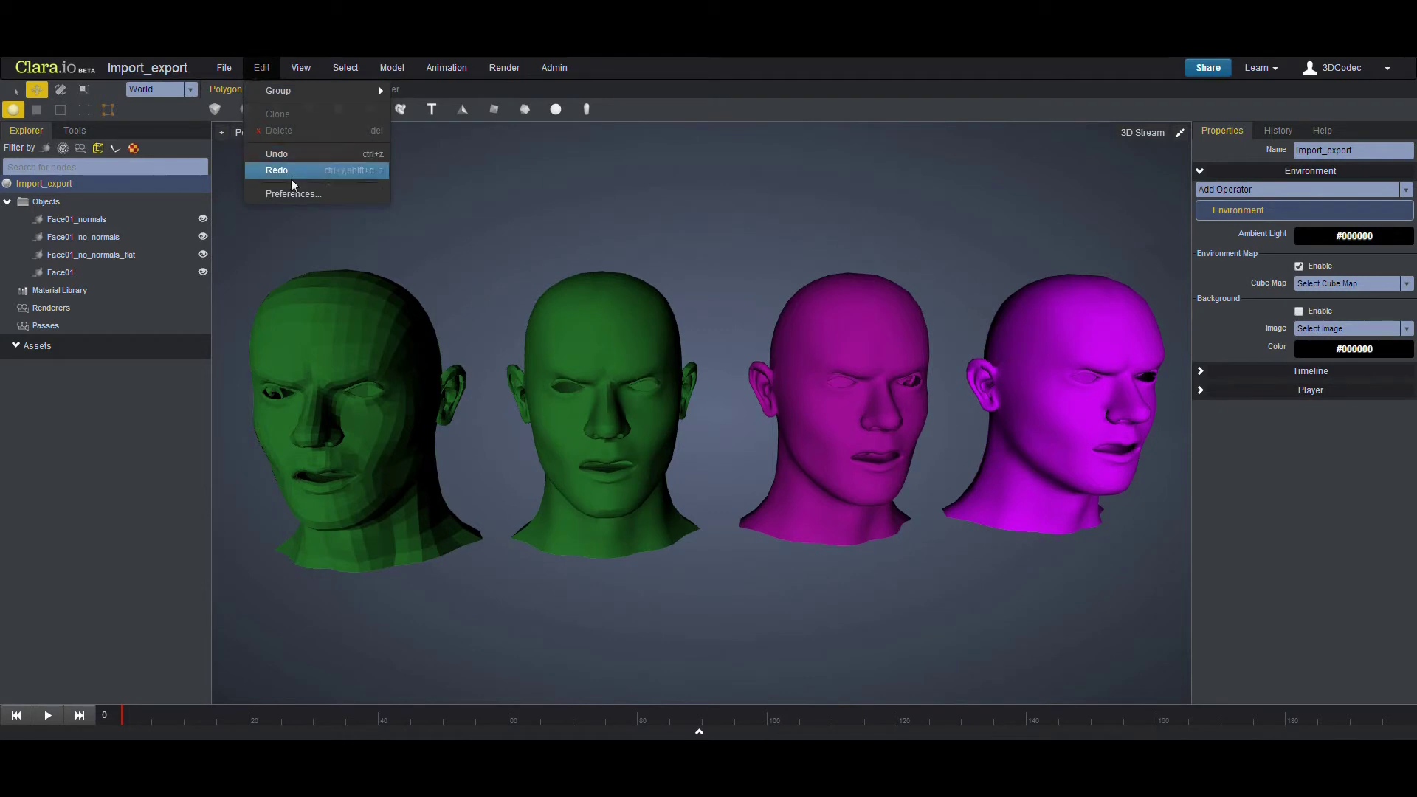
{"action": "left_click", "coordinate": [292, 195]}
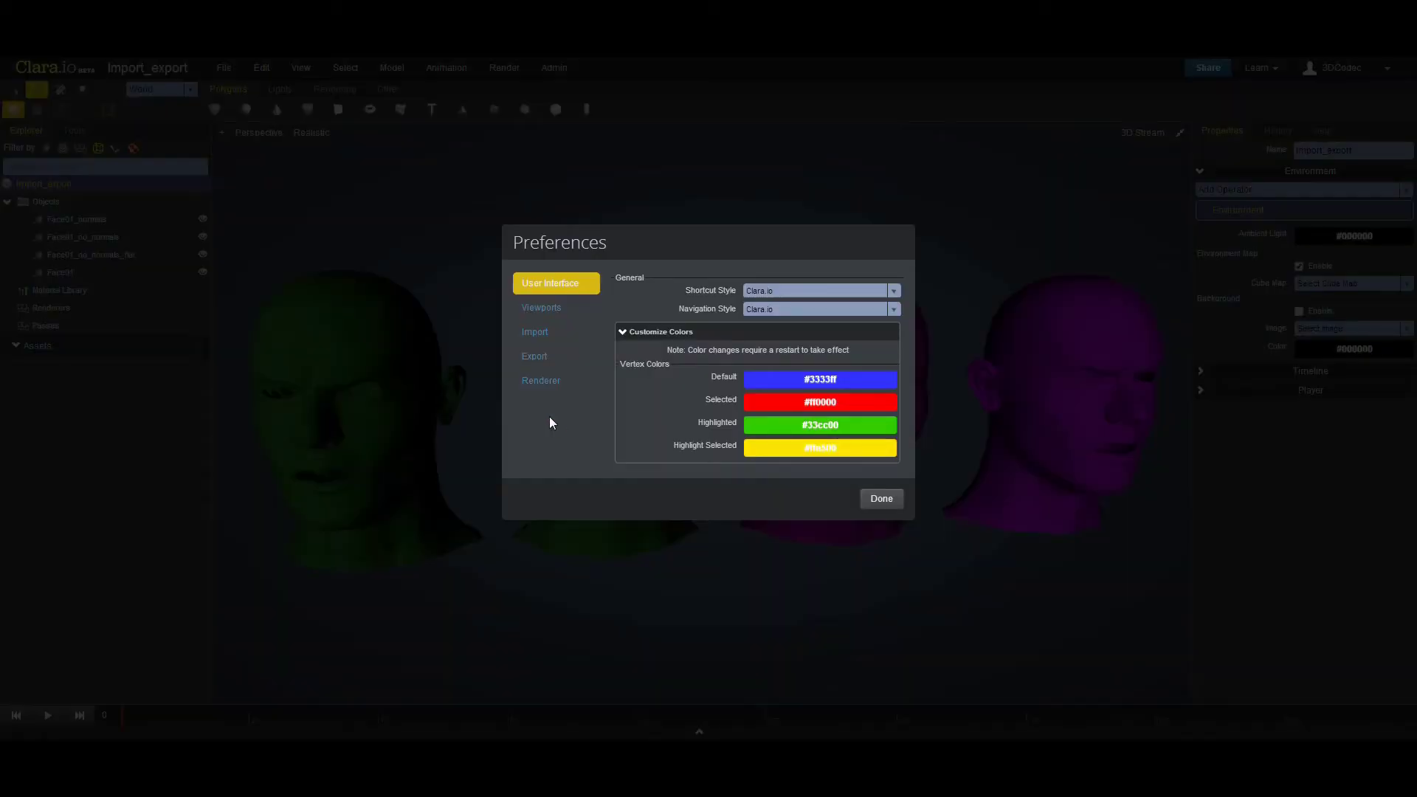
{"action": "left_click", "coordinate": [544, 357]}
{"action": "left_click", "coordinate": [785, 351]}
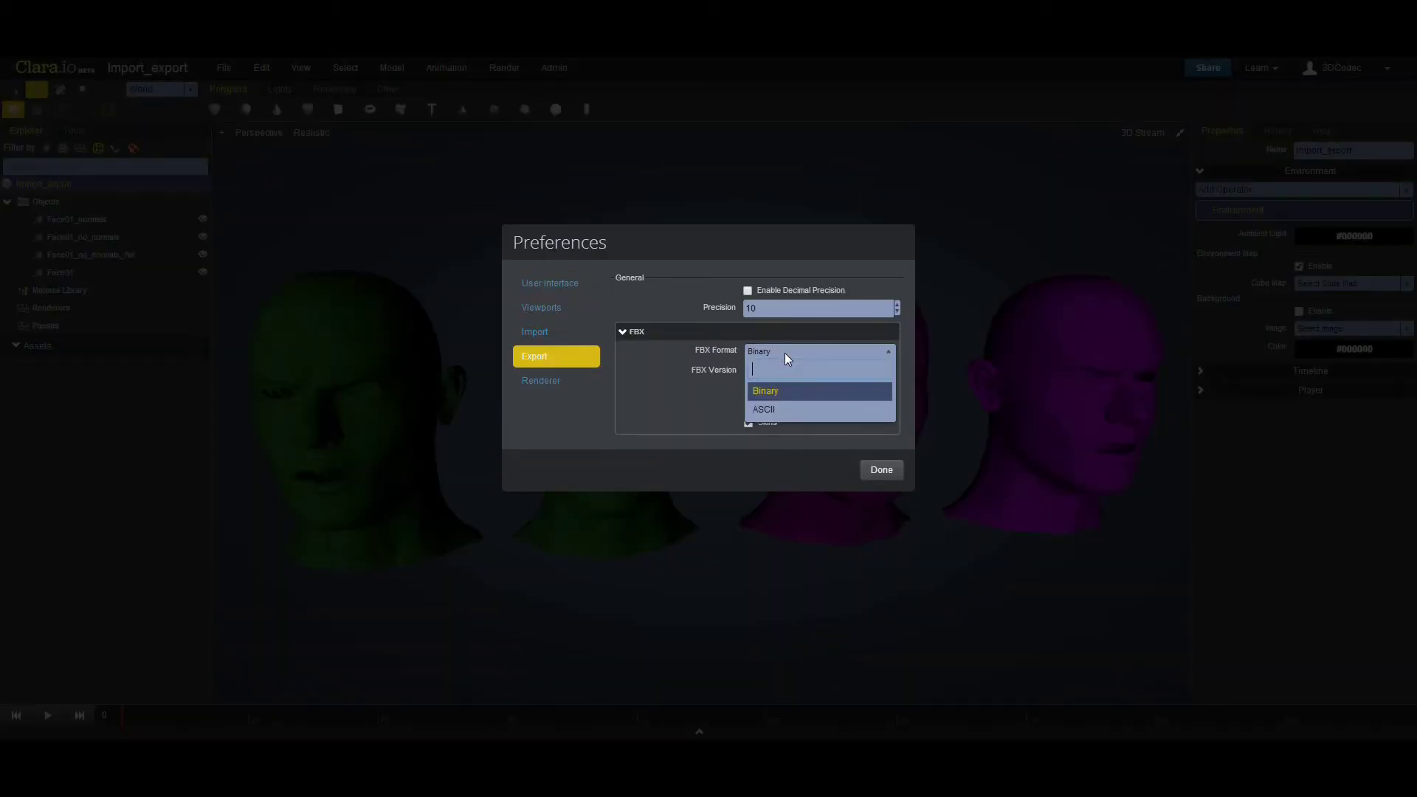
{"action": "left_click", "coordinate": [795, 391]}
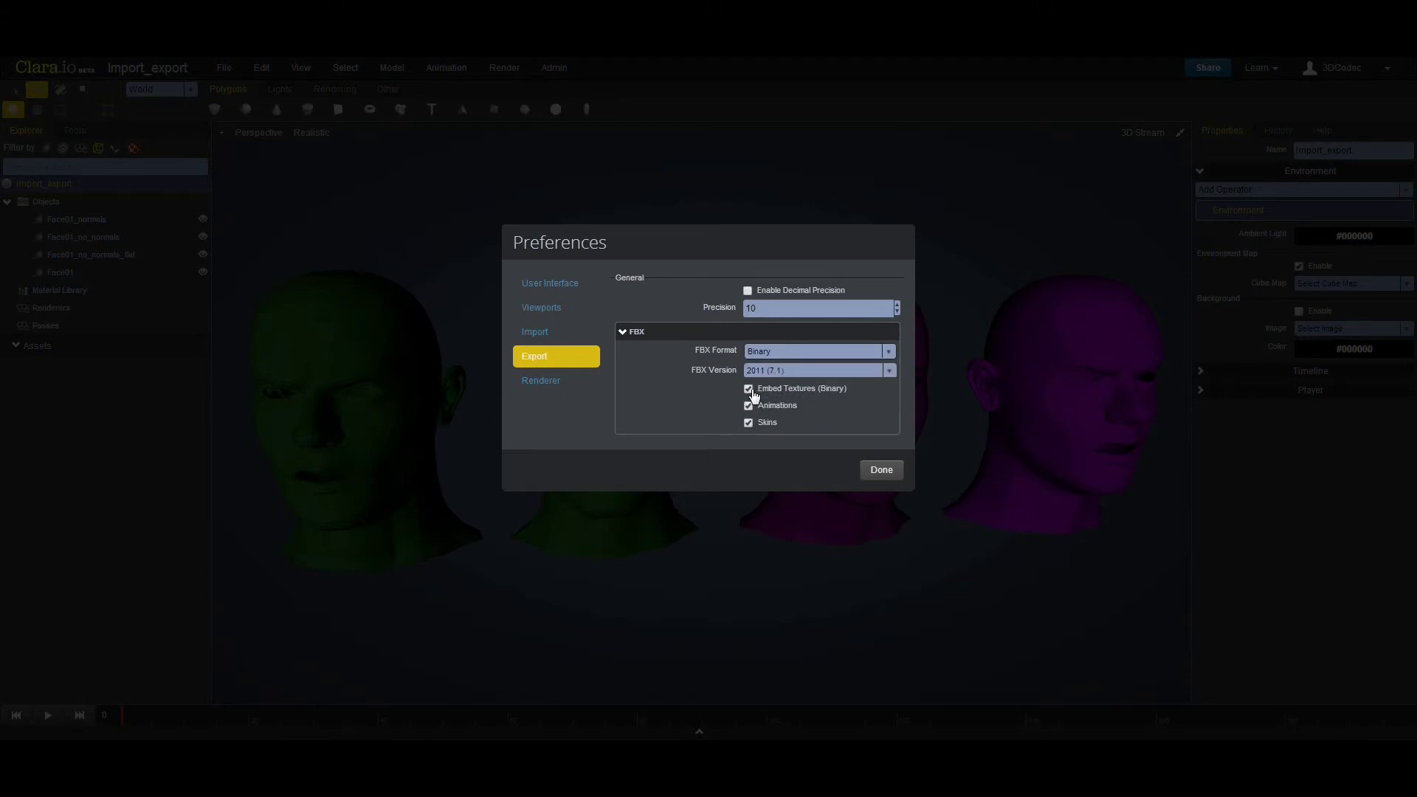
Set the FBX export format to ASCII and the version to 2006 (6.1), with Embed Textures turned off.
{"action": "left_click", "coordinate": [772, 352]}
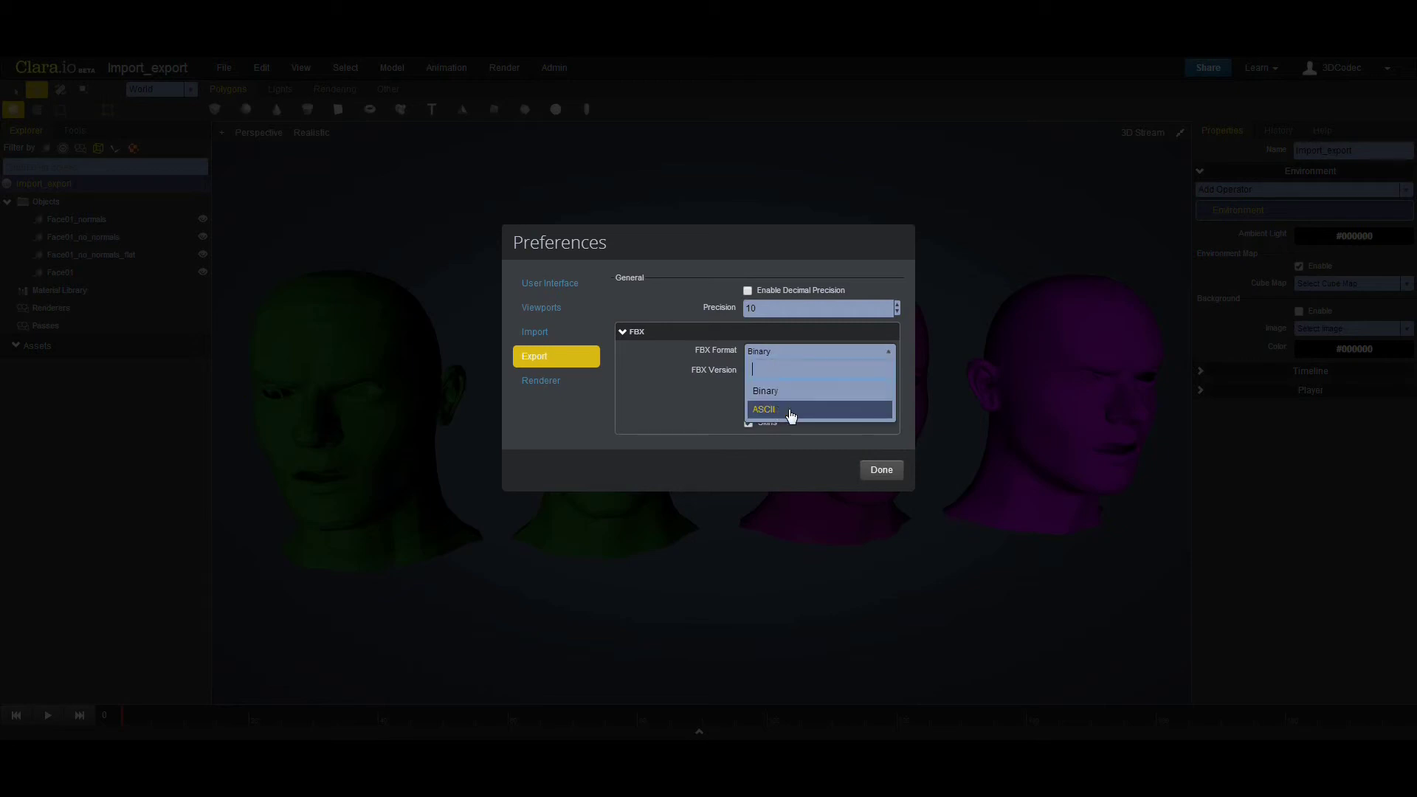
{"action": "left_click", "coordinate": [788, 409]}
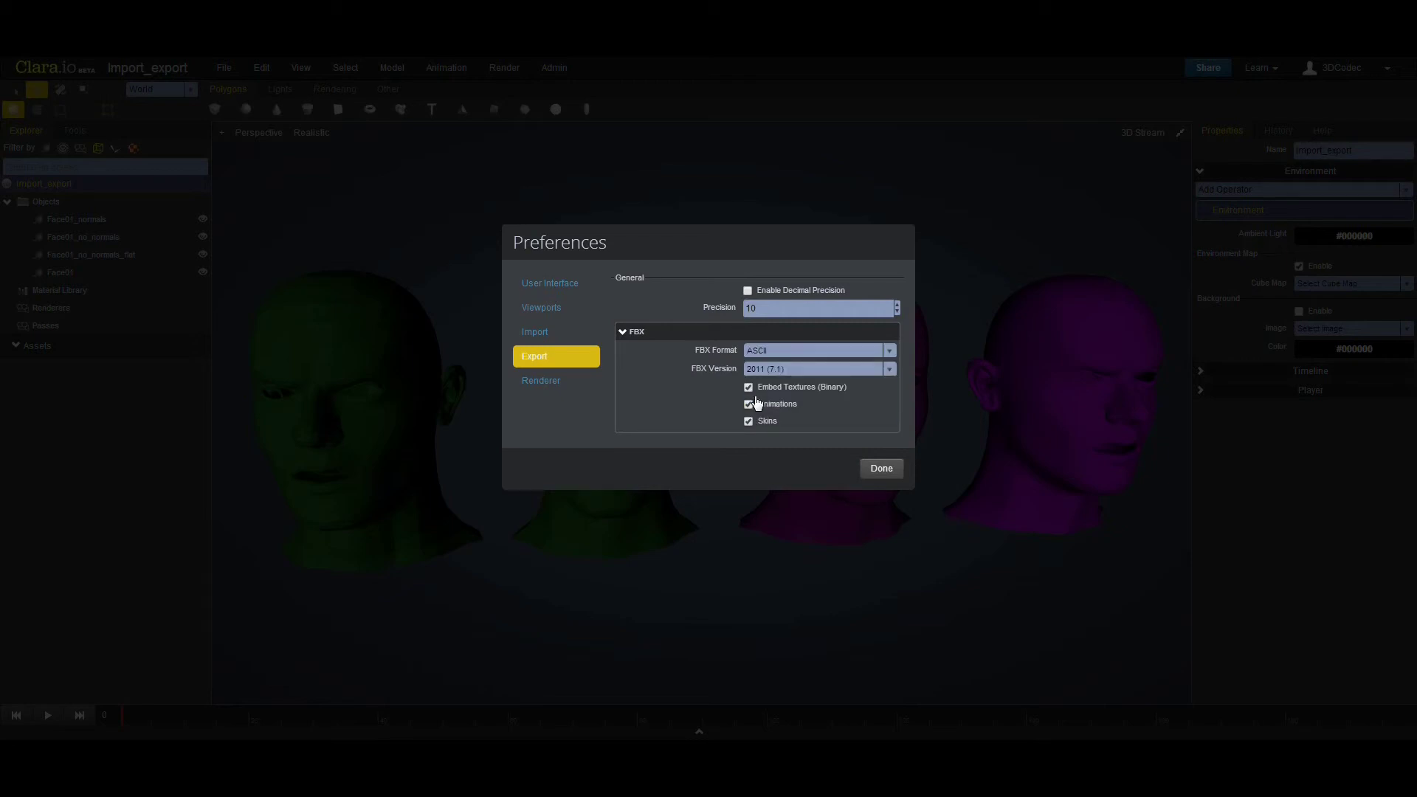
{"action": "left_click", "coordinate": [871, 369]}
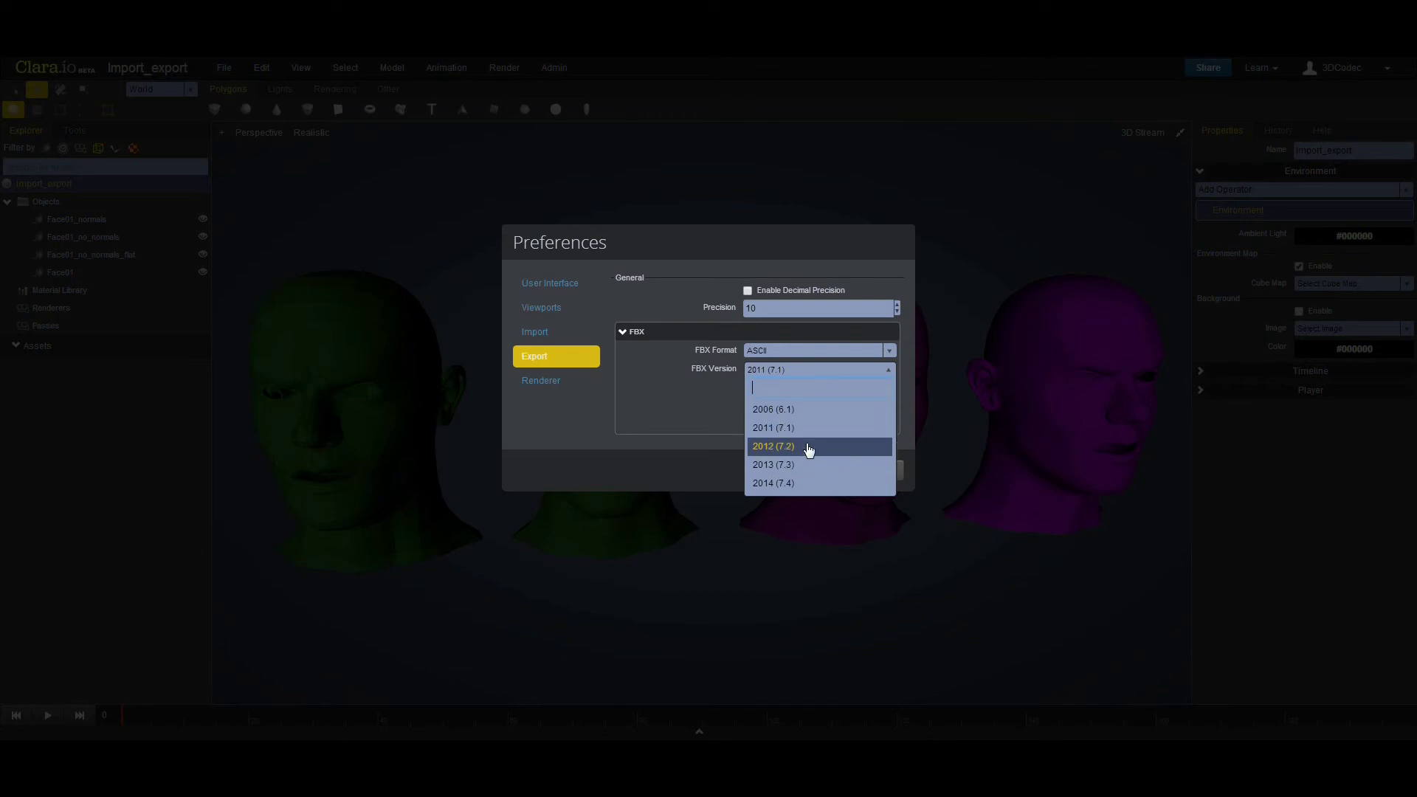
{"action": "left_click", "coordinate": [775, 415]}
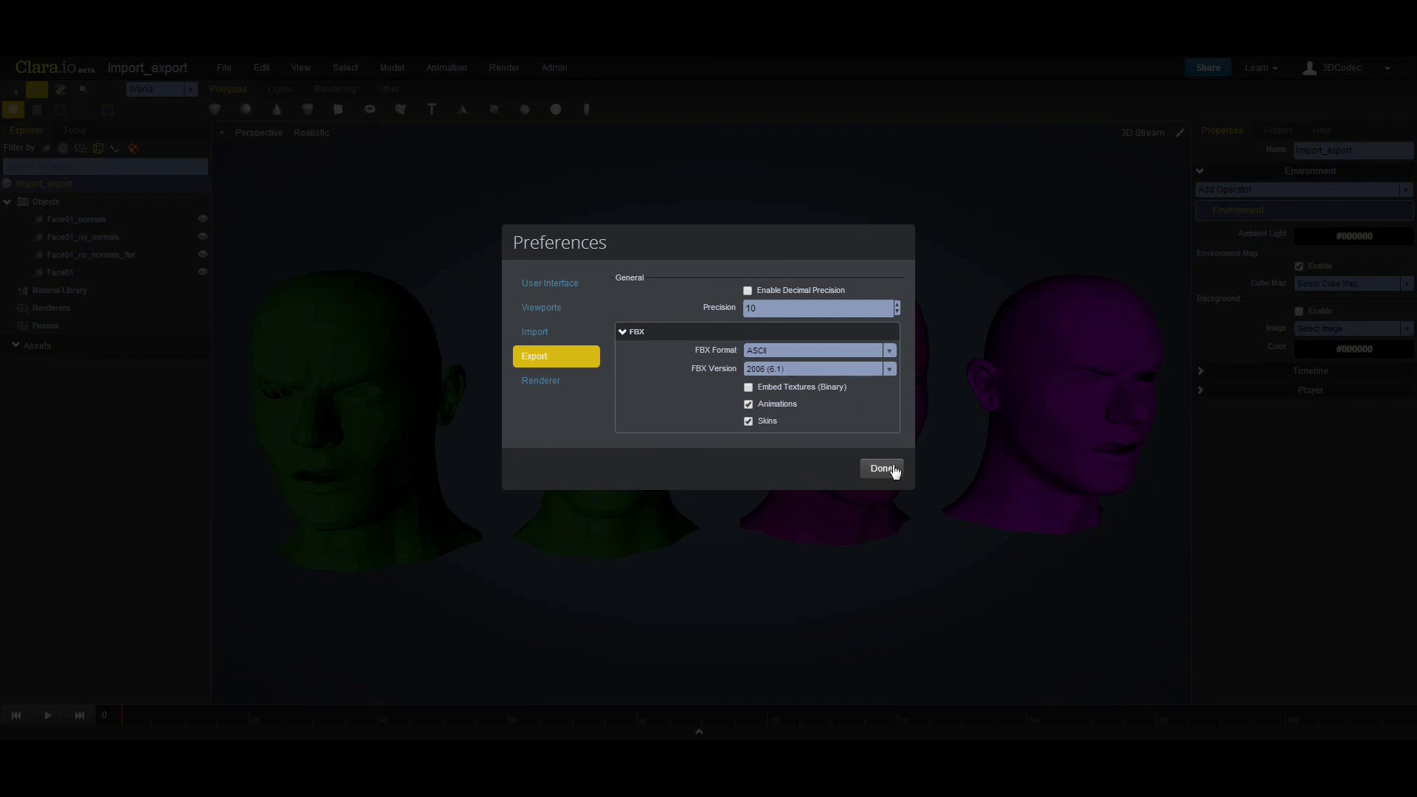
Review the Renderer and Import preferences and finish the preferences dialog.
{"action": "left_click", "coordinate": [541, 373]}
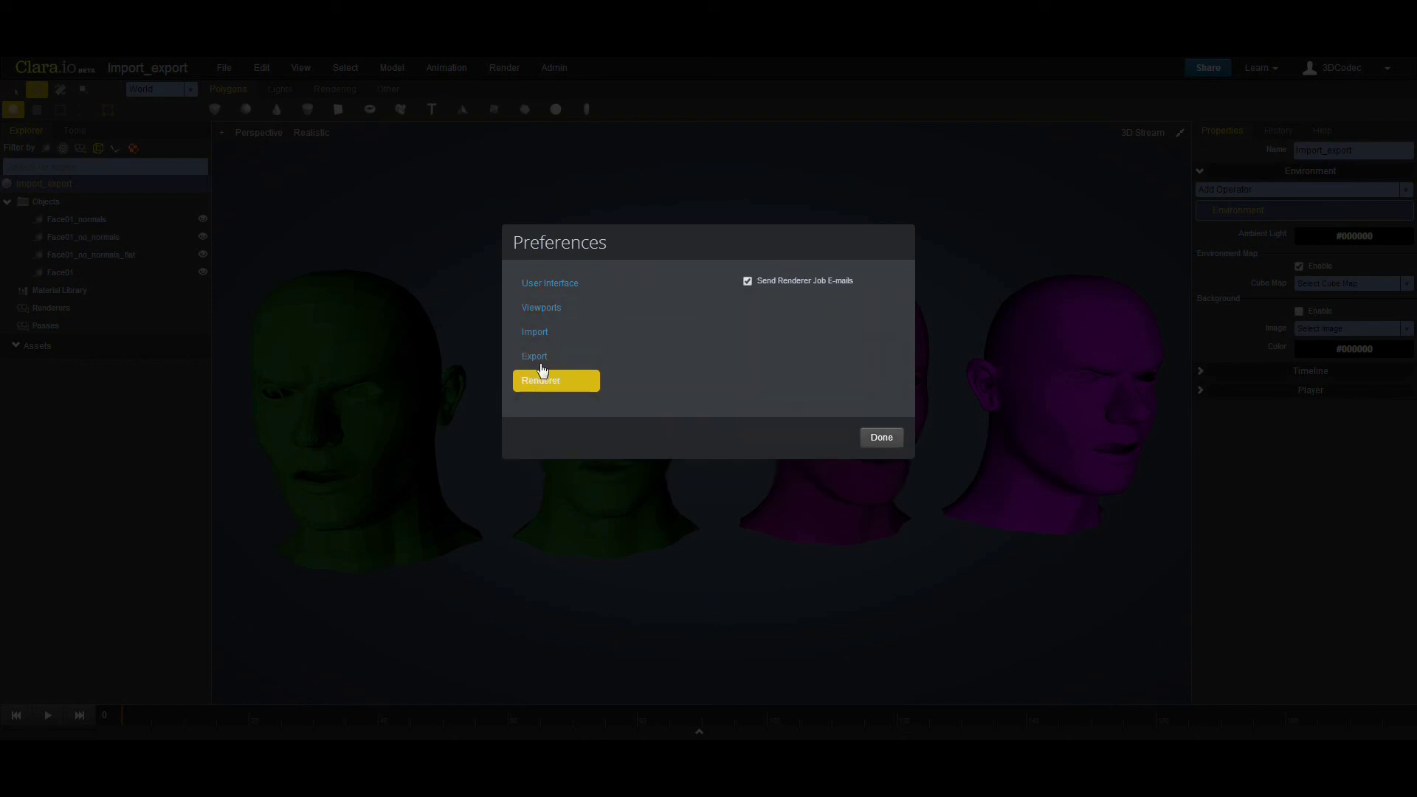
{"action": "left_click", "coordinate": [542, 341]}
{"action": "left_click", "coordinate": [881, 582]}
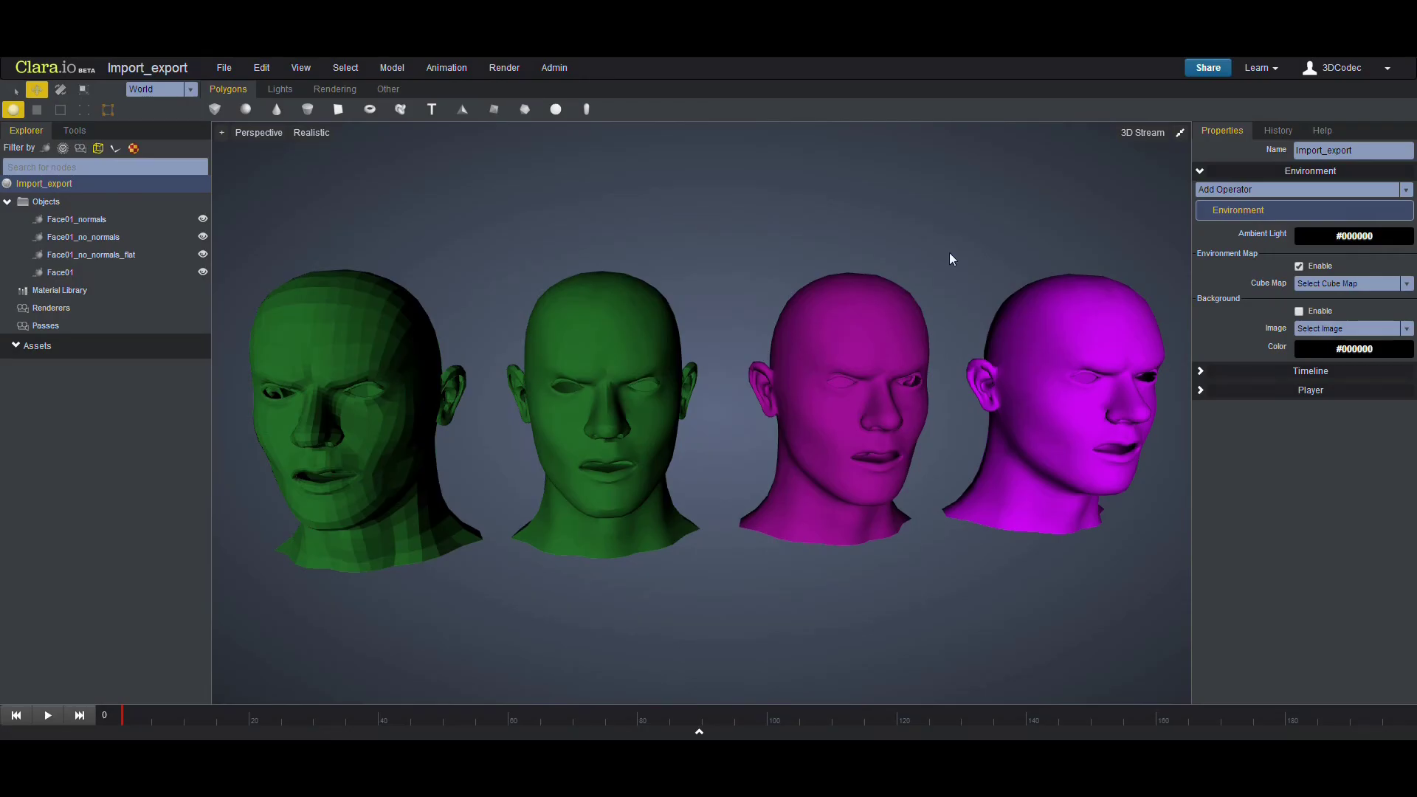